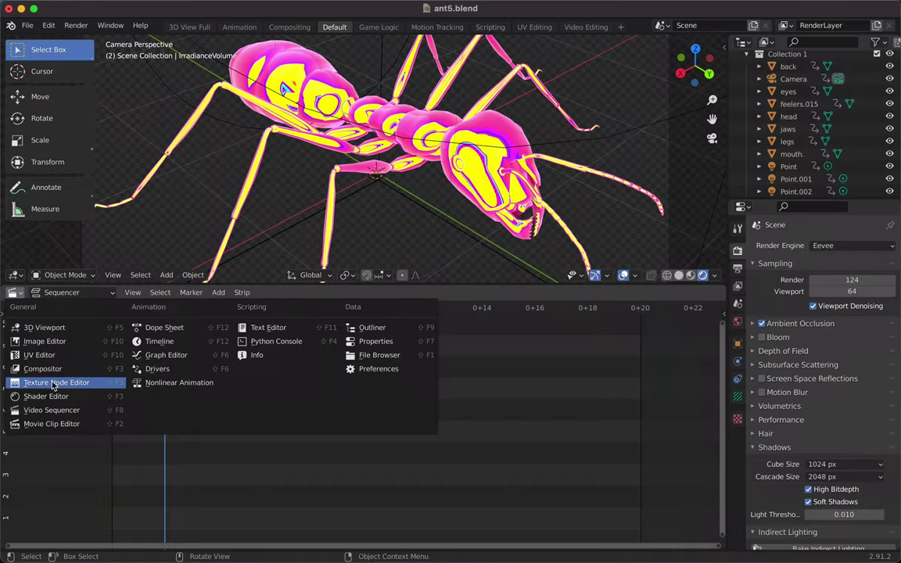
# Step: Show the ant's Iridescent material nodes, move a ColorRamp stop and recolour it red
pyautogui.click(52, 382)
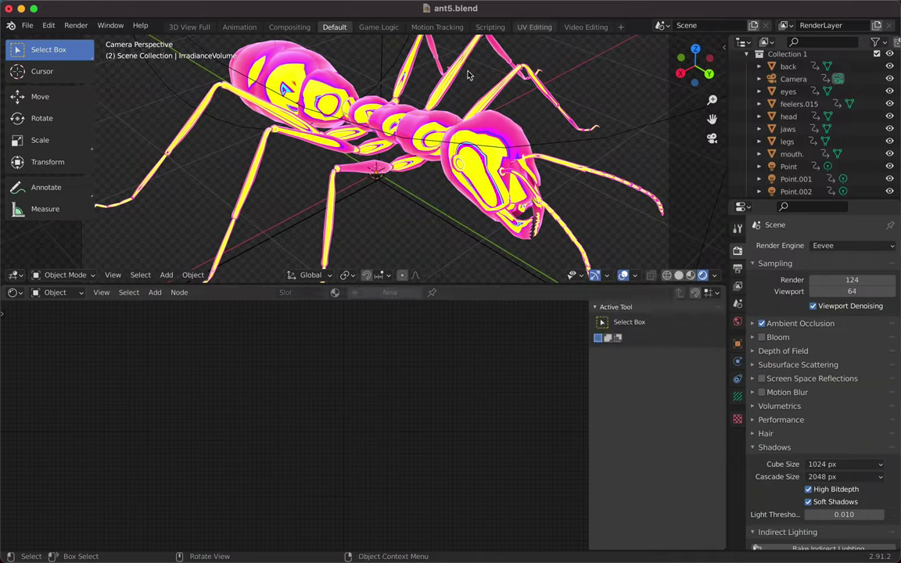
pyautogui.click(468, 75)
pyautogui.scroll(2, 287, 389)
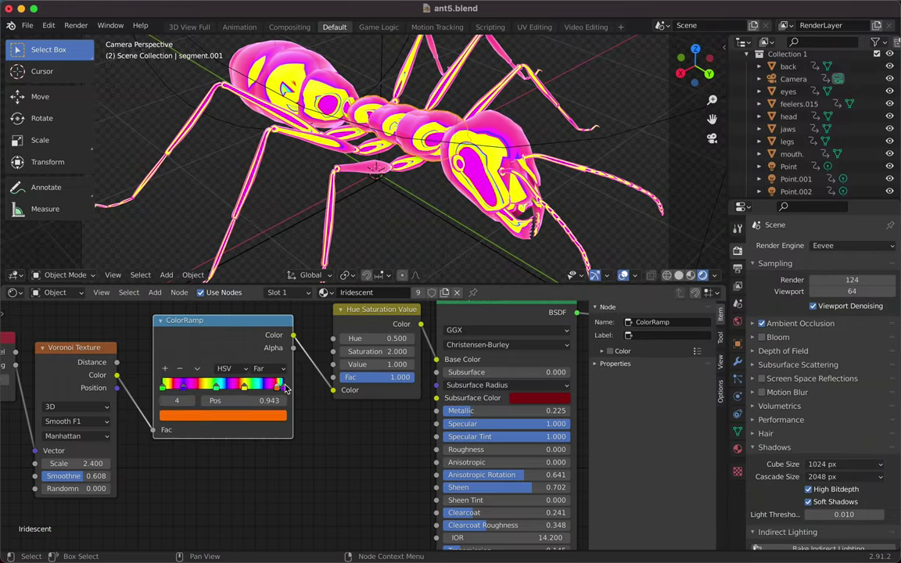
pyautogui.moveTo(185, 386); pyautogui.dragTo(201, 389)
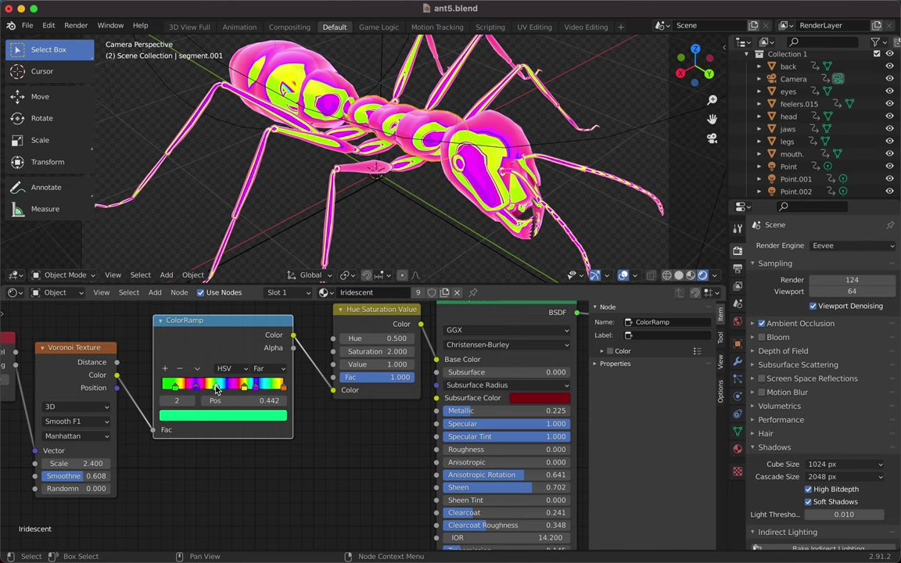
pyautogui.click(223, 415)
pyautogui.click(266, 283)
# Step: Set the subsurface colour to black and the Subsurface value to 0.700
pyautogui.hscroll(4, 98, 398)
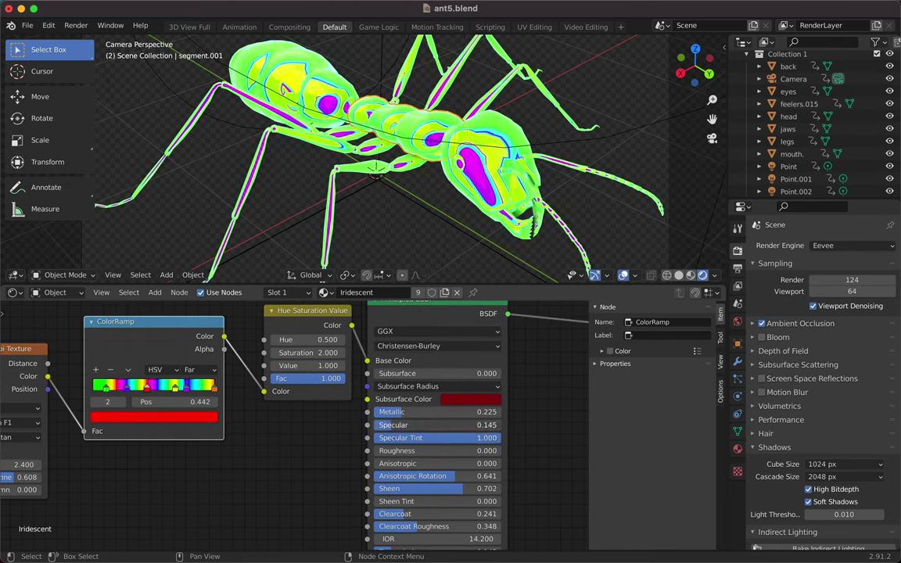
pyautogui.click(470, 399)
pyautogui.doubleClick(434, 425)
pyautogui.write('0.0')
pyautogui.write('1')
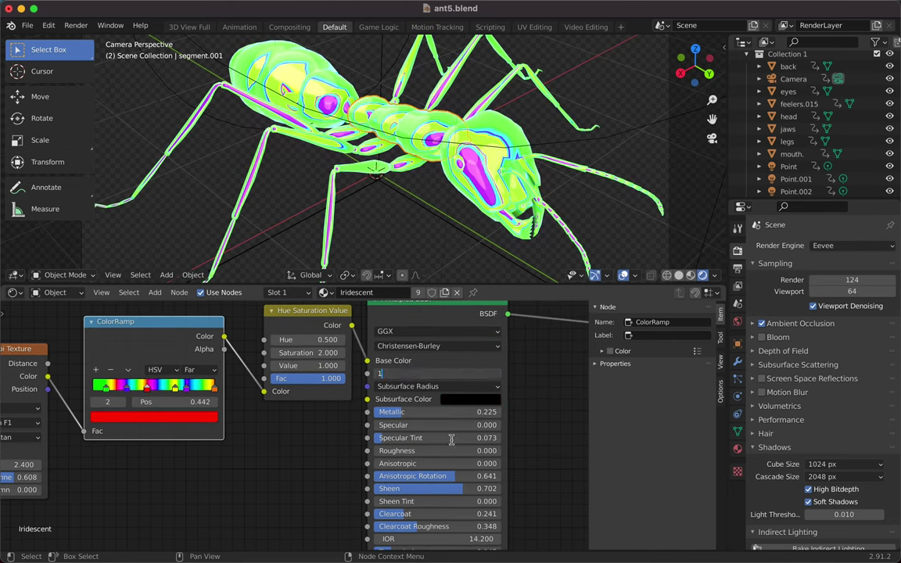
pyautogui.press('Return')
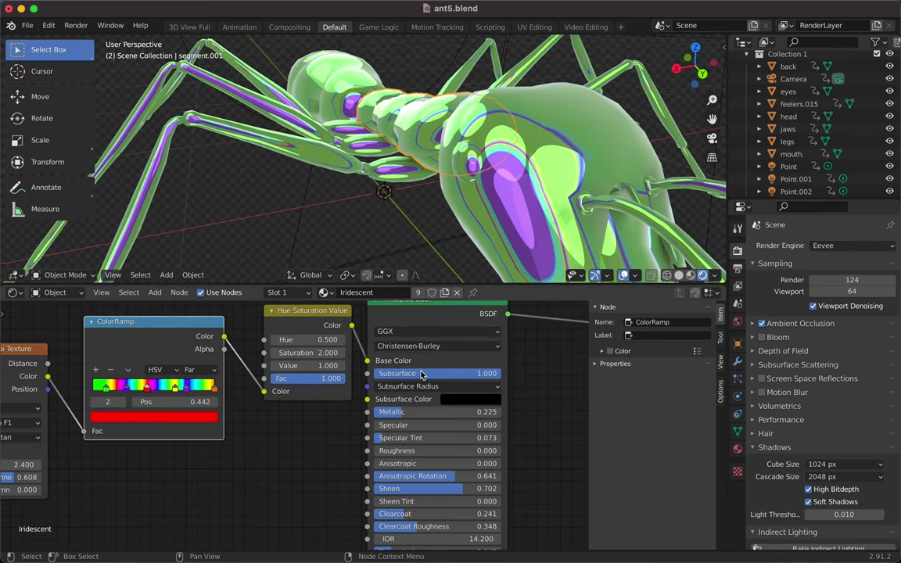
pyautogui.press('Return')
pyautogui.doubleClick(378, 375)
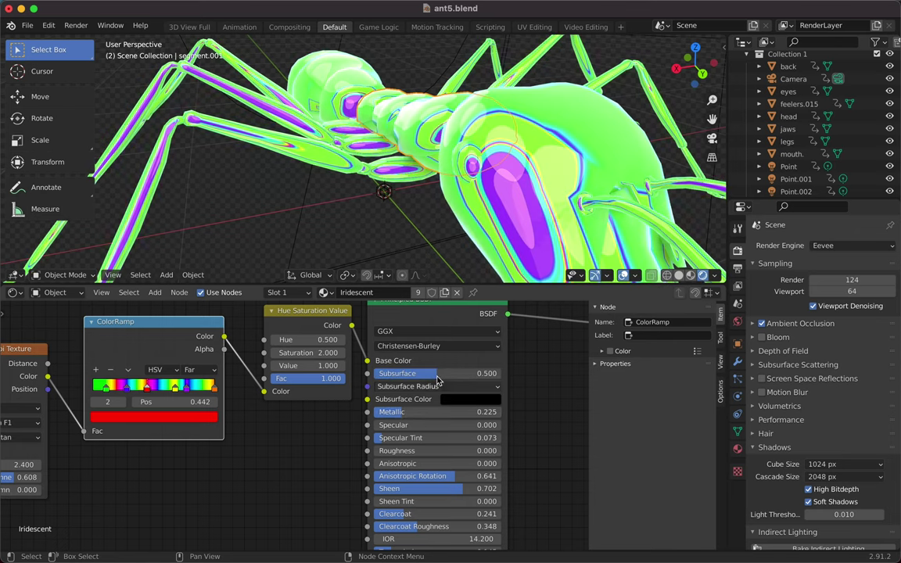
pyautogui.write('0.7')
pyautogui.press('Return')
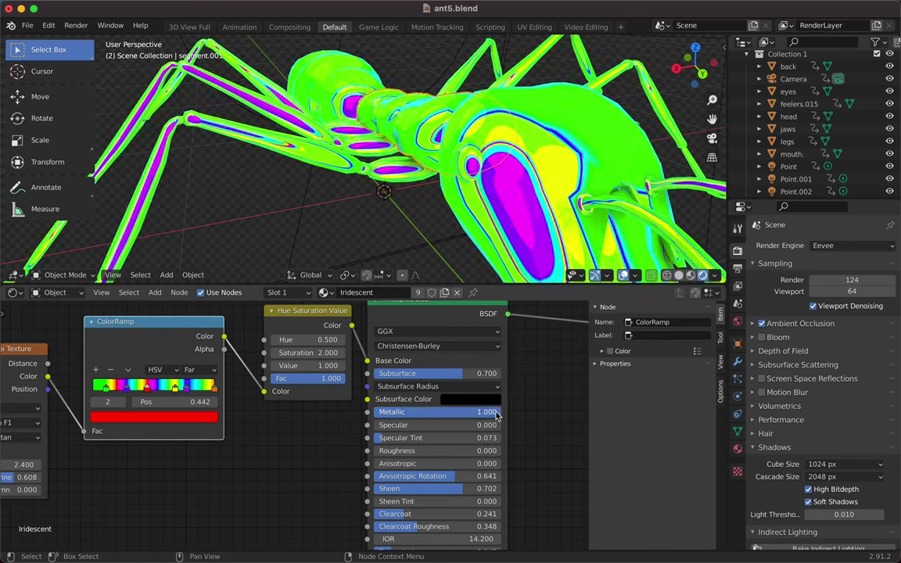
# Step: Raise Specular, soften Roughness, and set Transmission to about 0.245 and Metallic to 0.755
pyautogui.moveTo(427, 411)
pyautogui.mouseDown()
pyautogui.moveTo(368, 411)
pyautogui.moveTo(485, 438)
pyautogui.mouseUp()
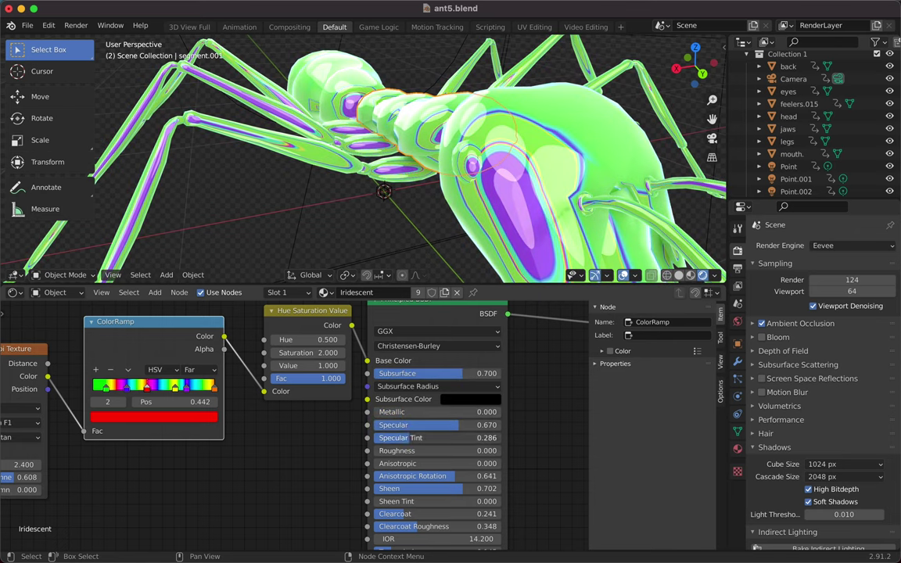
pyautogui.moveTo(414, 451)
pyautogui.mouseDown()
pyautogui.moveTo(508, 450)
pyautogui.moveTo(430, 456)
pyautogui.mouseUp()
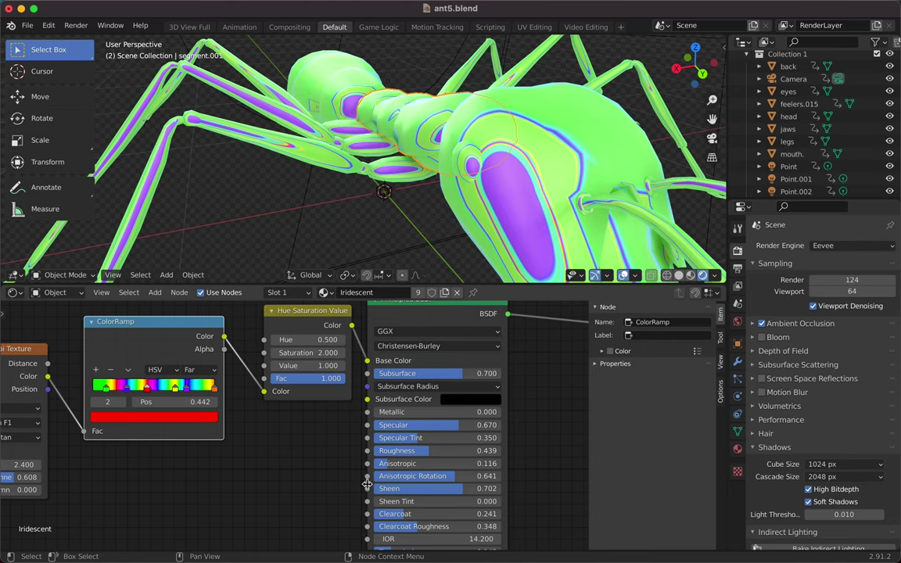
pyautogui.scroll(-2, 408, 504)
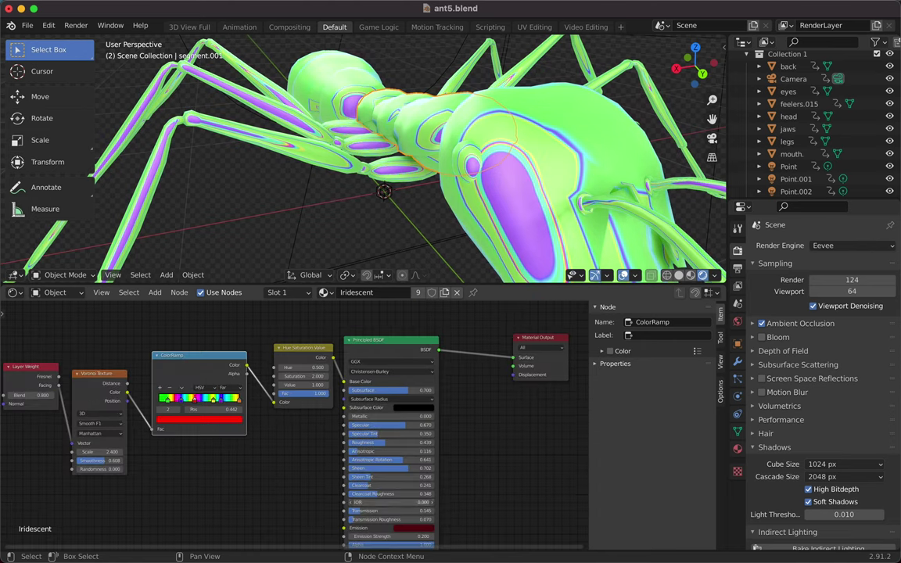
pyautogui.moveTo(359, 517); pyautogui.dragTo(372, 515)
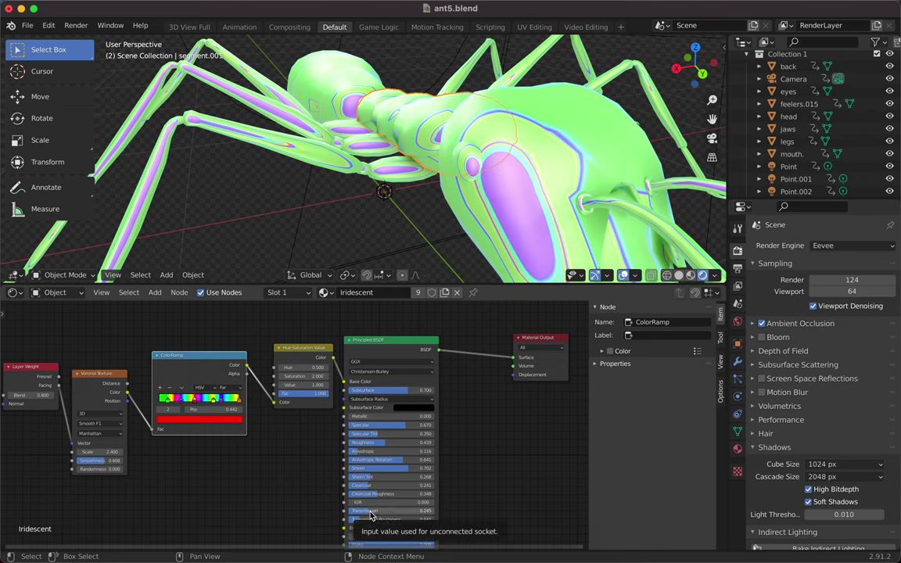
pyautogui.moveTo(368, 416); pyautogui.dragTo(412, 416)
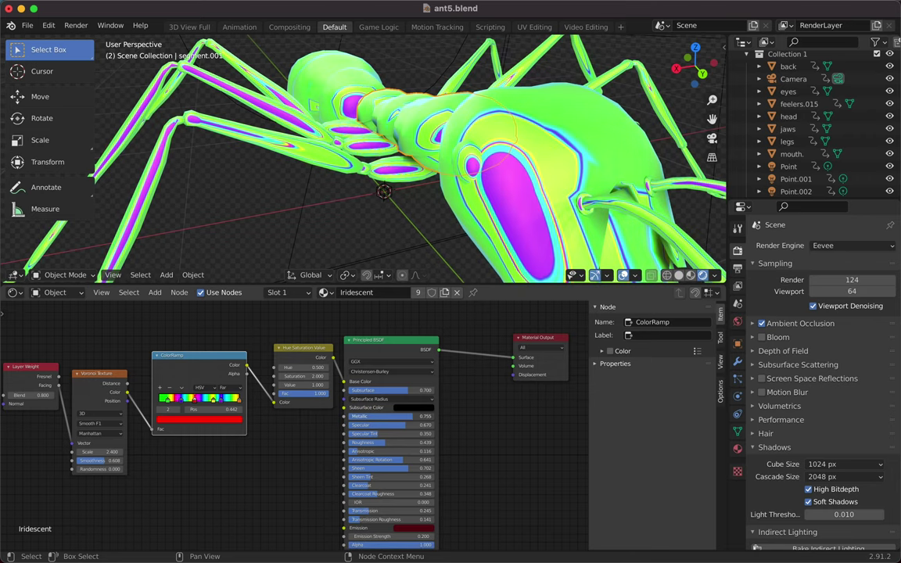
pyautogui.scroll(-2, 302, 433)
pyautogui.scroll(-2, 313, 191)
pyautogui.moveTo(23, 285); pyautogui.dragTo(22, 413)
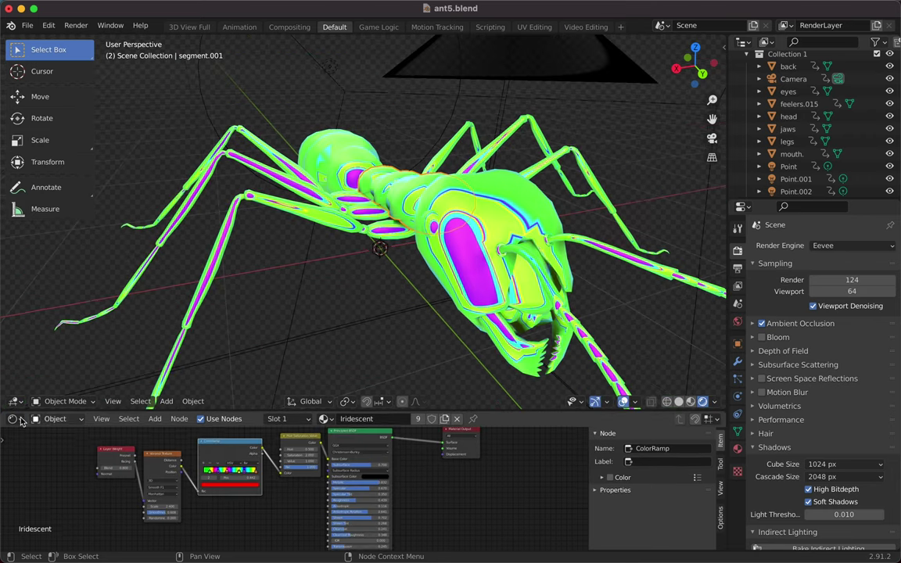
# Step: Switch the lower area to the Video Sequencer after trying Timeline and the image editor
pyautogui.click(16, 419)
pyautogui.click(169, 467)
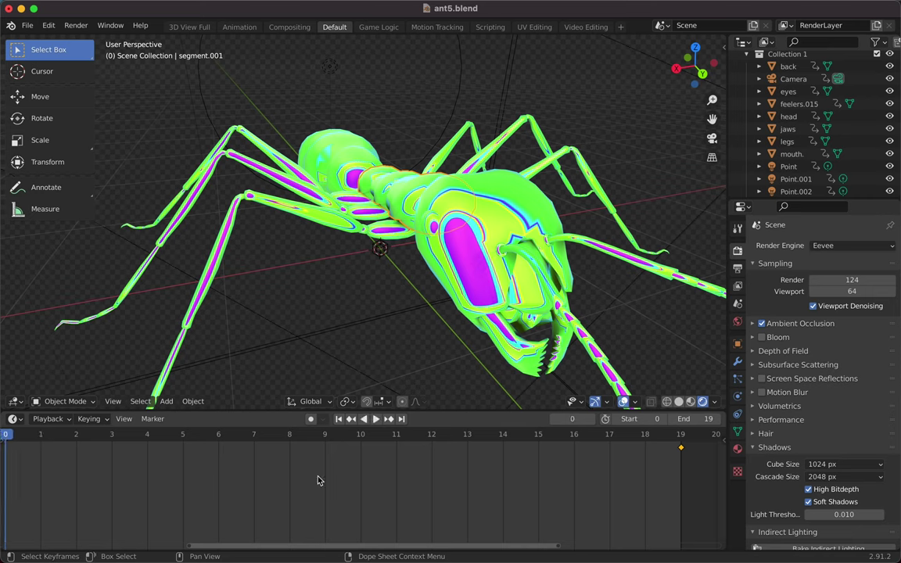
pyautogui.click(13, 419)
pyautogui.click(39, 468)
pyautogui.click(16, 419)
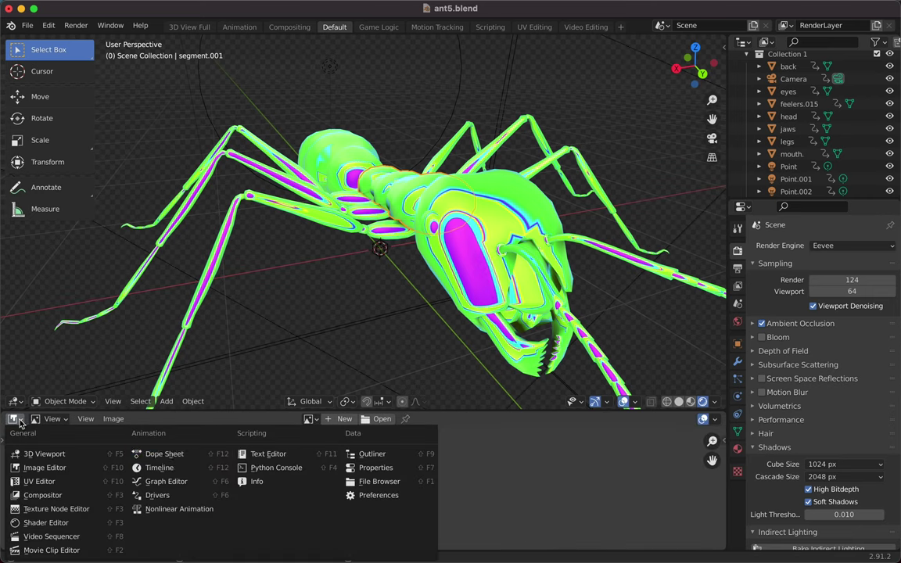
pyautogui.click(50, 537)
# Step: View through the scene camera at the first frame and save as ant7.blend
pyautogui.moveTo(166, 435); pyautogui.dragTo(217, 435)
pyautogui.click(113, 401)
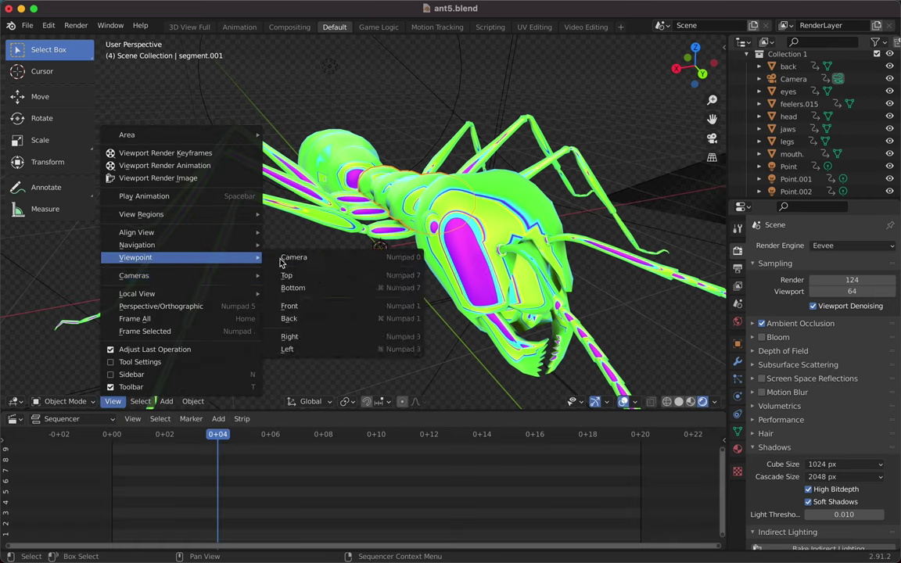
pyautogui.click(289, 256)
pyautogui.hotkey('shift', 'Left')
pyautogui.hotkey('ctrl', 'shift', 's')
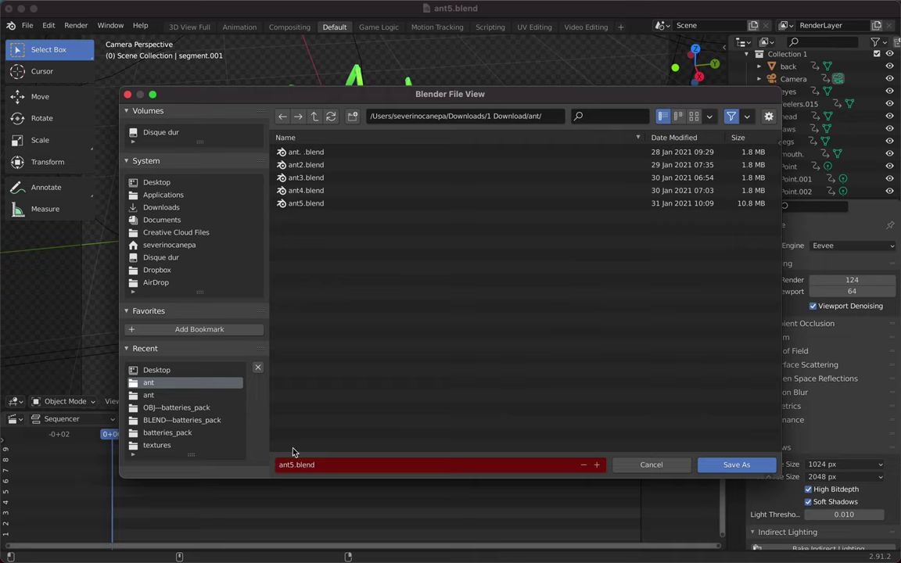
pyautogui.click(740, 466)
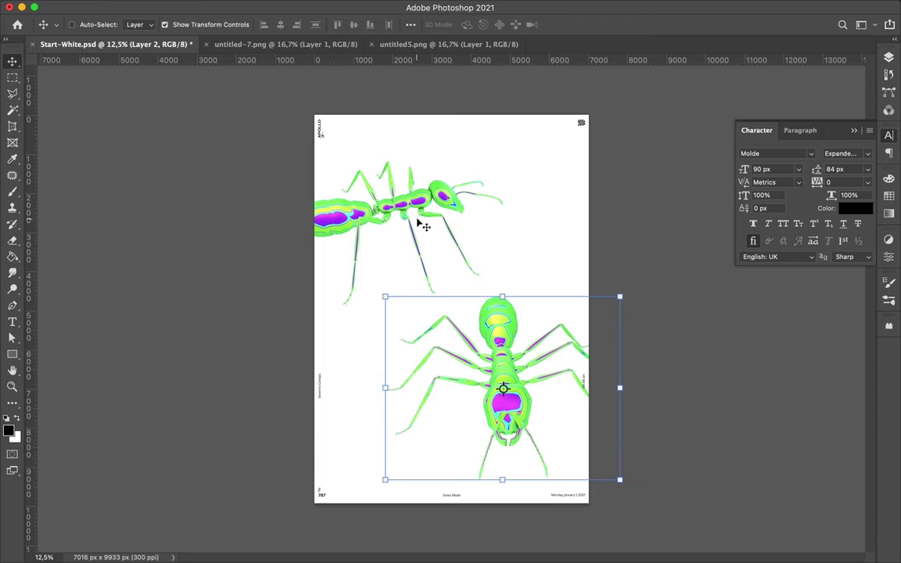
# Step: Enlarge the lower ant, shrink the upper ant, and reposition both on the page
pyautogui.hotkey('ctrl', 't')
pyautogui.moveTo(620, 296); pyautogui.dragTo(644, 277)
pyautogui.press('Return')
pyautogui.moveTo(509, 305); pyautogui.dragTo(444, 263)
pyautogui.press('Return')
pyautogui.moveTo(407, 187)
pyautogui.mouseDown()
pyautogui.moveTo(449, 196)
pyautogui.moveTo(443, 182)
pyautogui.mouseUp()
pyautogui.moveTo(498, 389); pyautogui.dragTo(454, 353)
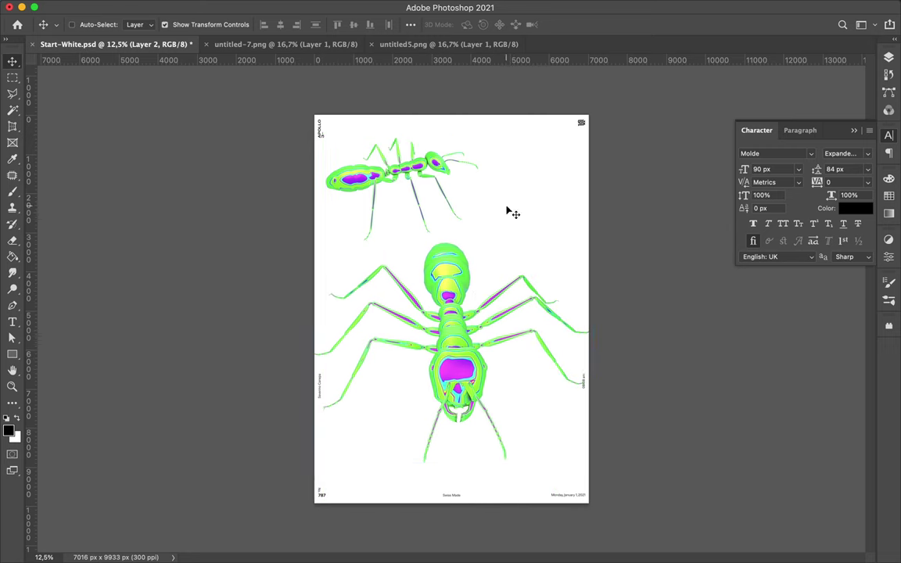
# Step: Add a Levels adjustment (black point 47) to both ant layers and merge it down
pyautogui.click(888, 57)
pyautogui.keyDown('shift'); pyautogui.click(789, 362); pyautogui.keyUp('shift')
pyautogui.click(718, 124)
pyautogui.click(841, 537)
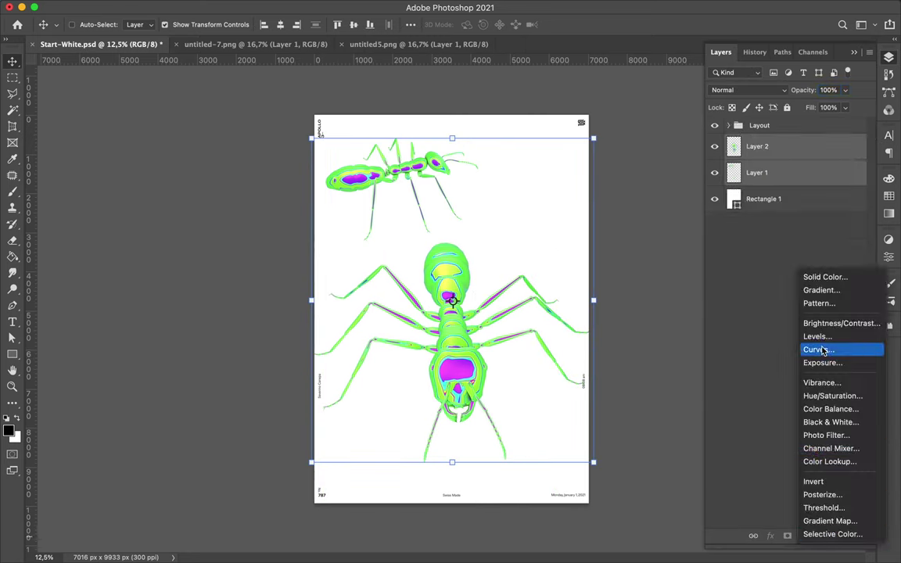
pyautogui.click(778, 346)
pyautogui.moveTo(724, 372); pyautogui.dragTo(735, 368)
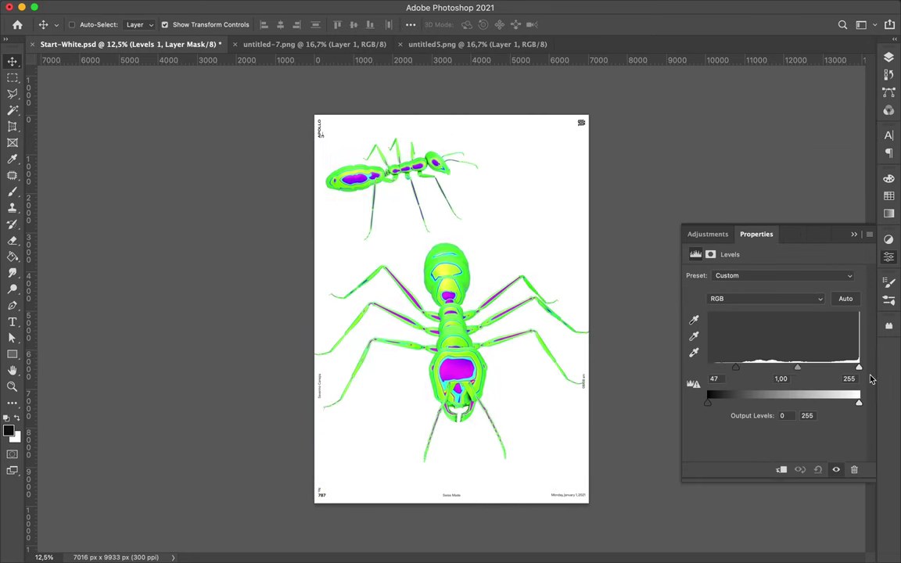
pyautogui.click(888, 57)
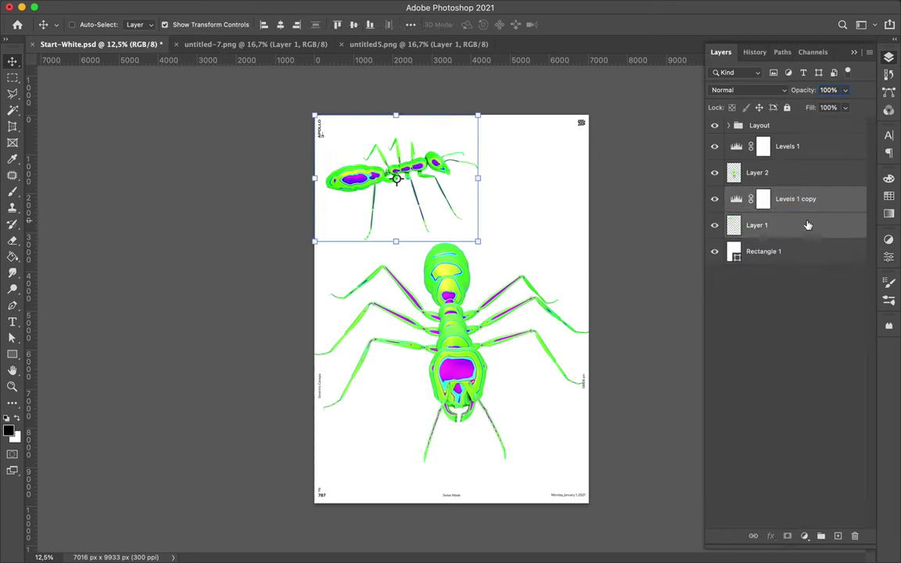
pyautogui.press('super+e')
# Step: Sharpen the large ant with a blended High Pass copy (radius 38.8), then duplicate the small ant
pyautogui.press('super+j')
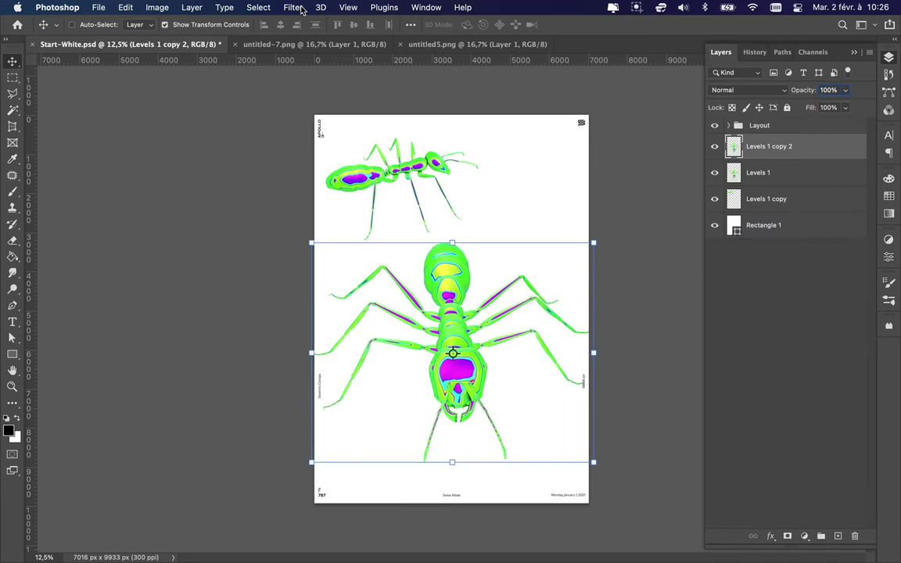
pyautogui.click(292, 8)
pyautogui.moveTo(296, 168)
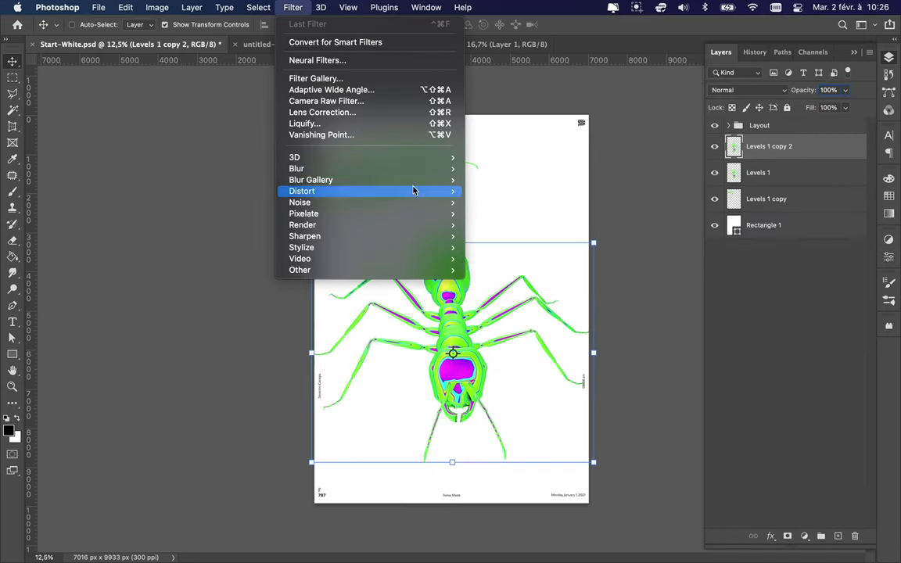
pyautogui.click(533, 281)
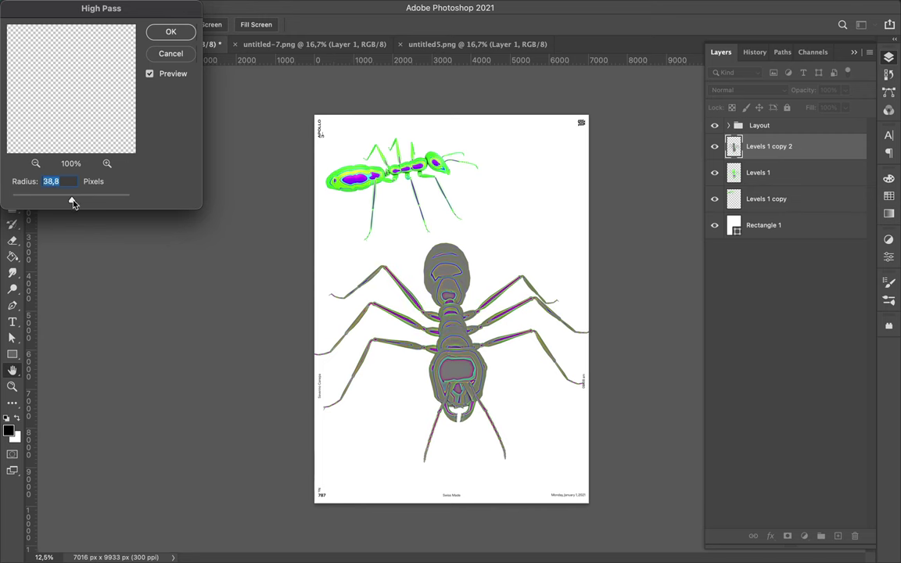
pyautogui.press('Return')
pyautogui.click(749, 90)
pyautogui.click(718, 253)
pyautogui.press('super+e')
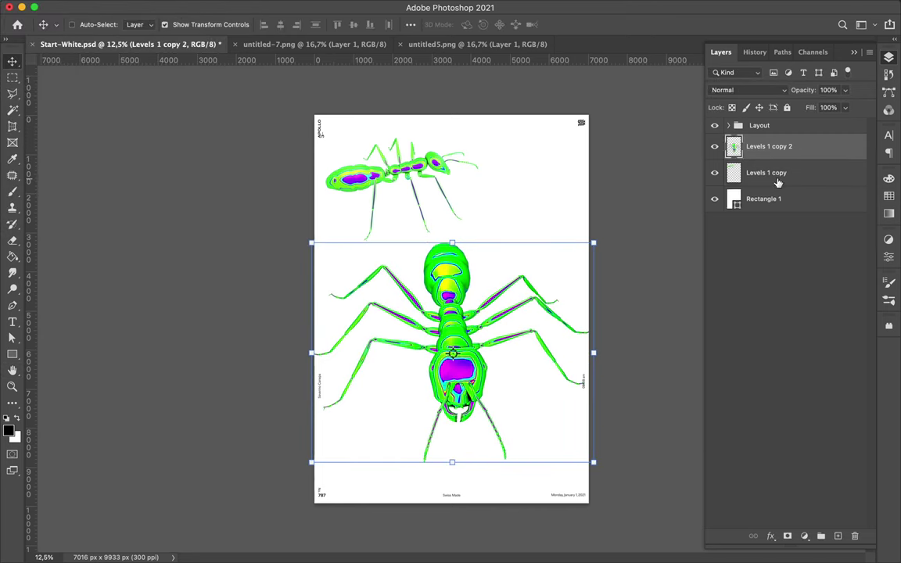
pyautogui.click(776, 172)
pyautogui.press('super+j')
# Step: Set the small ant copy to Color Burn and delete the leftover ant copy
pyautogui.click(749, 90)
pyautogui.click(664, 137)
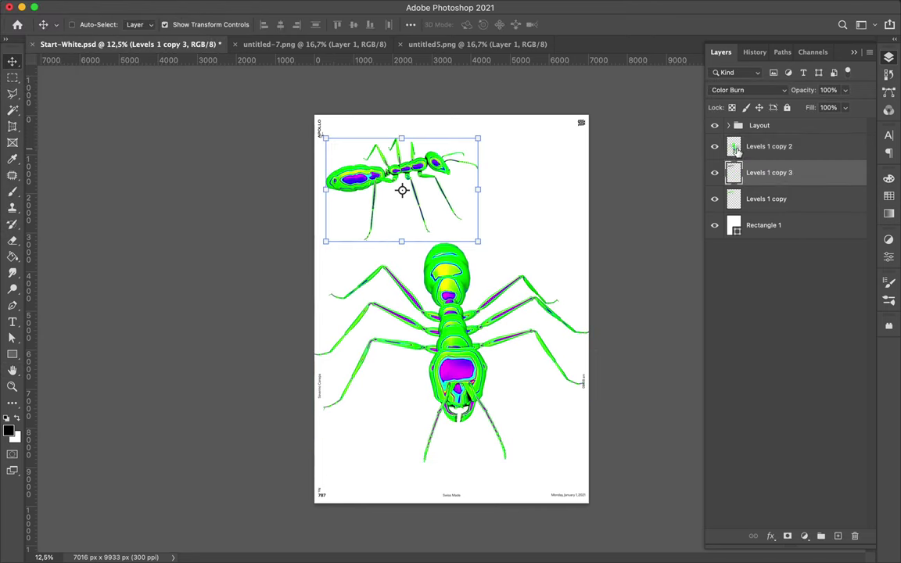
pyautogui.click(735, 150)
pyautogui.click(770, 173)
pyautogui.click(781, 198)
pyautogui.press('Delete')
# Step: Move the large ant lower and shrink it slightly
pyautogui.click(771, 146)
pyautogui.moveTo(461, 332); pyautogui.dragTo(464, 344)
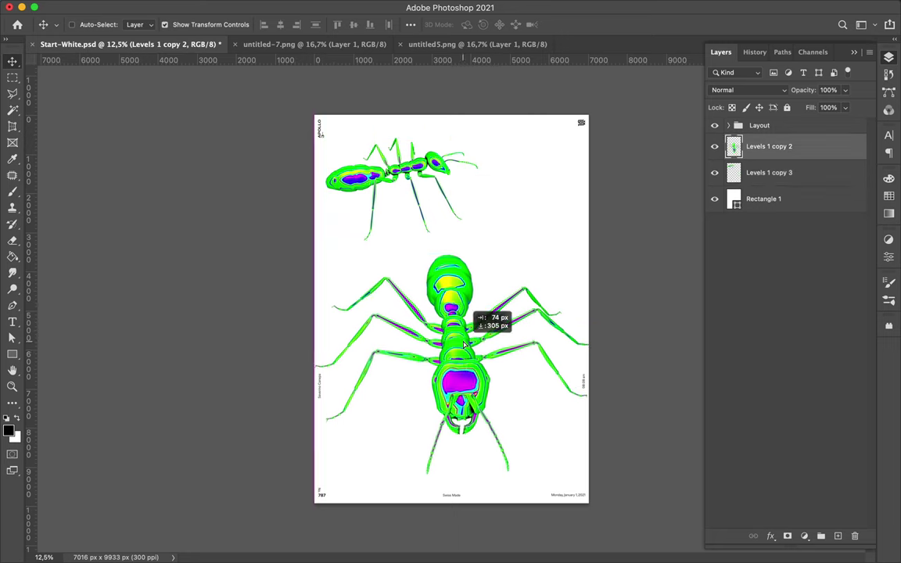
pyautogui.press('super+t')
pyautogui.moveTo(595, 474); pyautogui.dragTo(578, 394)
pyautogui.press('Return')
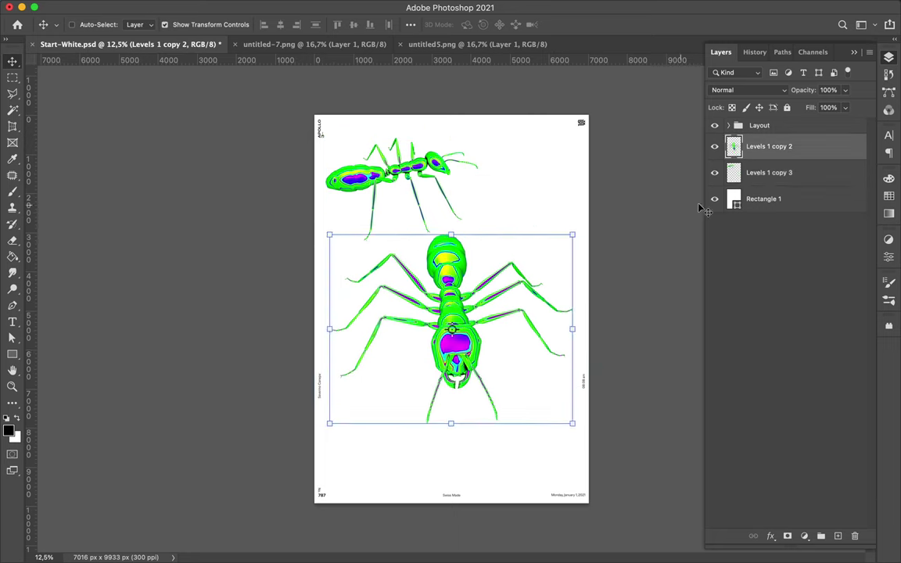
# Step: Select the background panel and try yellow and magenta fills on it
pyautogui.click(763, 198)
pyautogui.press('u')
pyautogui.press('i')
pyautogui.click(362, 177)
pyautogui.press('a')
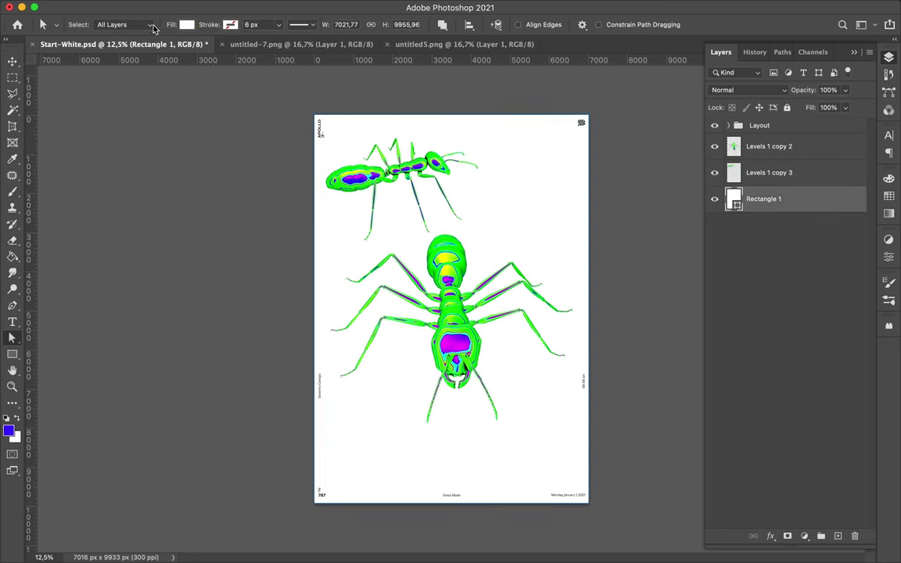
pyautogui.click(187, 24)
pyautogui.click(108, 92)
pyautogui.click(264, 49)
pyautogui.click(856, 109)
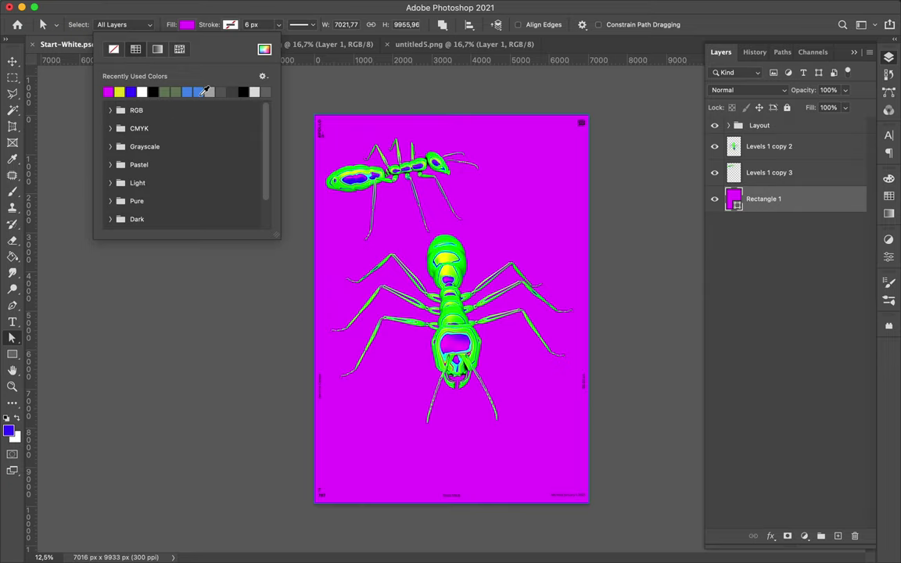
# Step: Try blue and dark green fills, then set the panel fill to white #ffffff
pyautogui.click(265, 50)
pyautogui.click(857, 109)
pyautogui.click(264, 49)
pyautogui.click(856, 109)
pyautogui.click(264, 49)
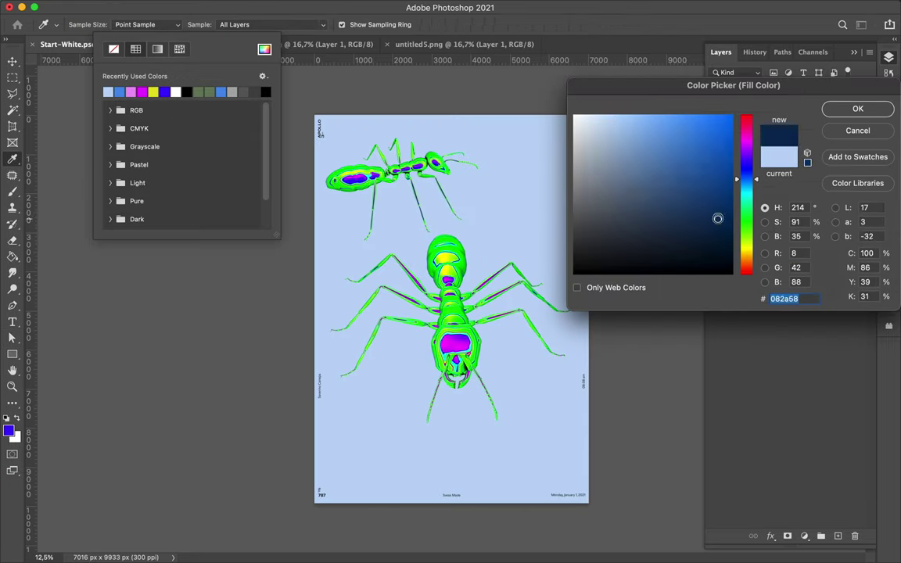
pyautogui.click(857, 109)
pyautogui.click(264, 49)
pyautogui.click(574, 241)
pyautogui.write('ffffff')
pyautogui.press('Return')
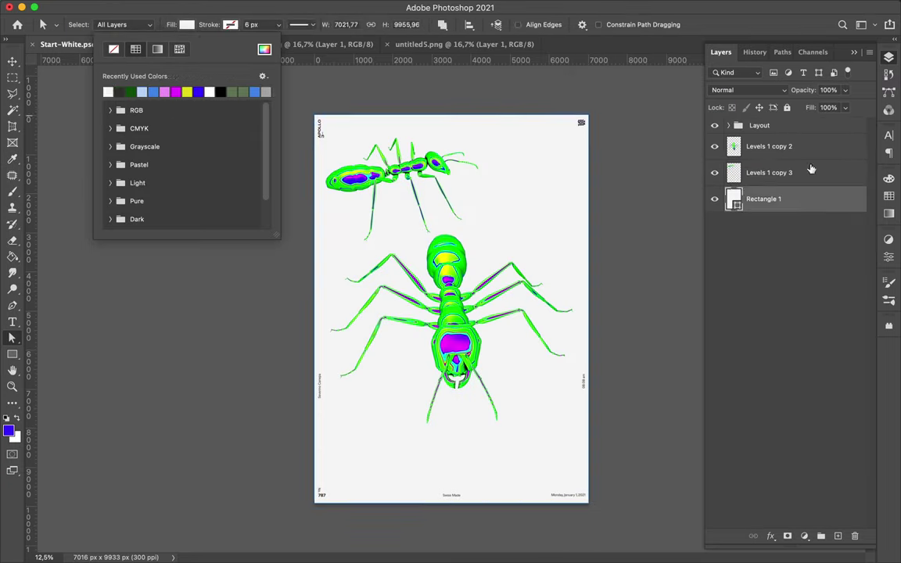
# Step: Fill the large ant's outline with black on the new layer and deselect
pyautogui.press('d')
pyautogui.press('g')
pyautogui.click(488, 347)
pyautogui.press('m')
pyautogui.hotkey('ctrl', 'd')
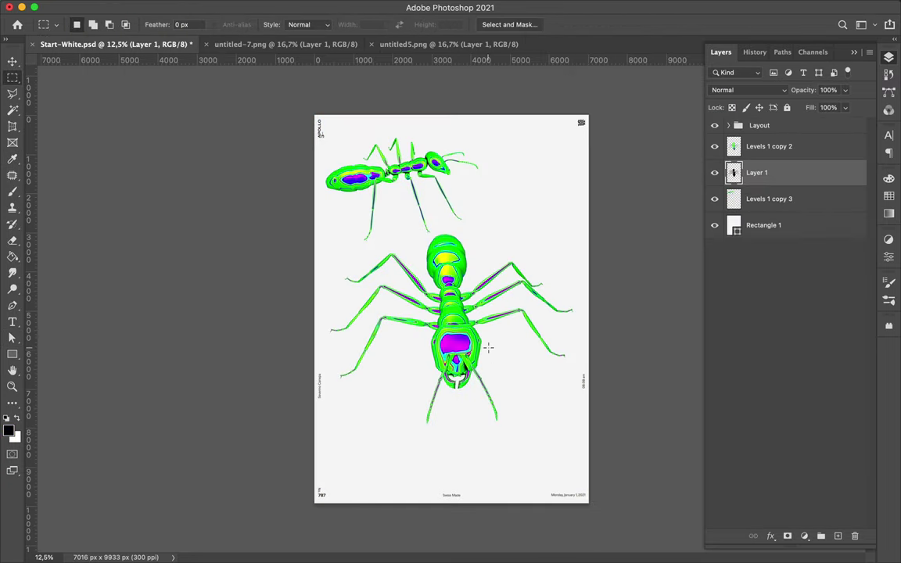
# Step: Blur the silhouette with Gaussian Blur 82.5, offset and warp it, and set Fill to 43%
pyautogui.click(293, 8)
pyautogui.moveTo(311, 179)
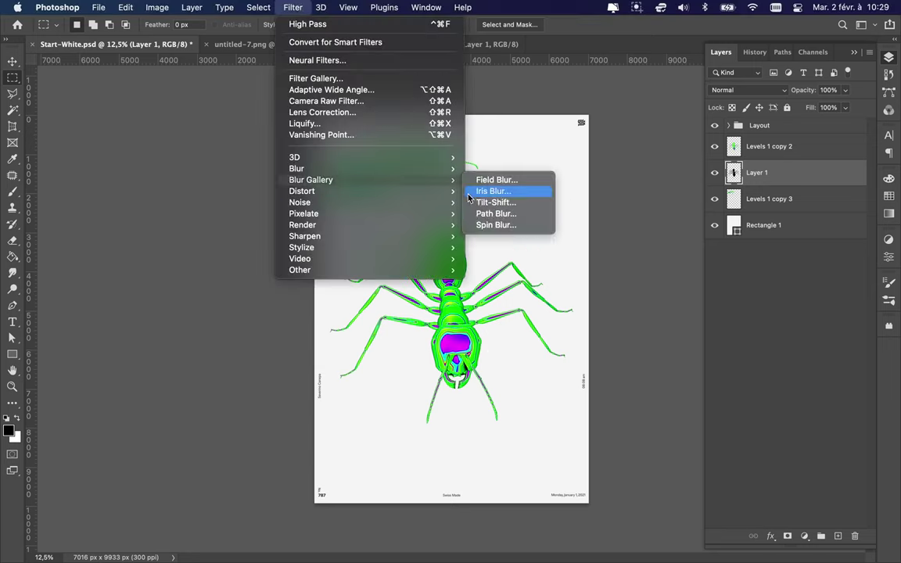
pyautogui.click(500, 213)
pyautogui.click(719, 72)
pyautogui.hotkey('ctrl', 't')
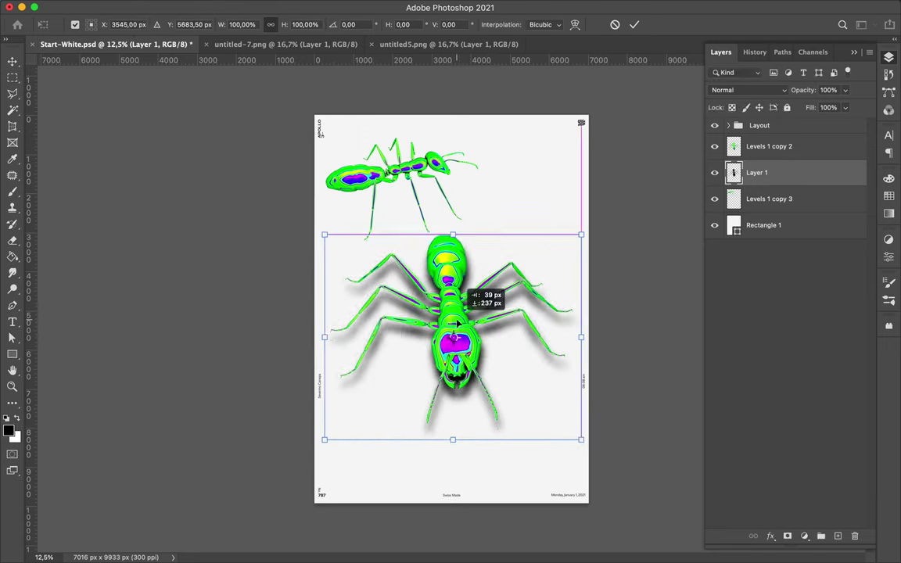
pyautogui.moveTo(423, 297); pyautogui.dragTo(336, 307)
pyautogui.rightClick(333, 287)
pyautogui.click(352, 381)
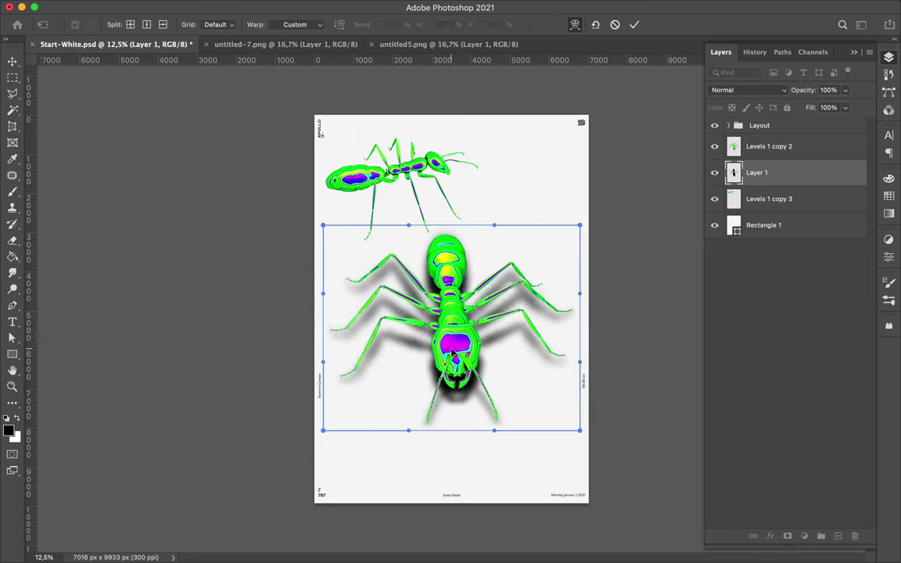
pyautogui.moveTo(455, 395); pyautogui.dragTo(452, 427)
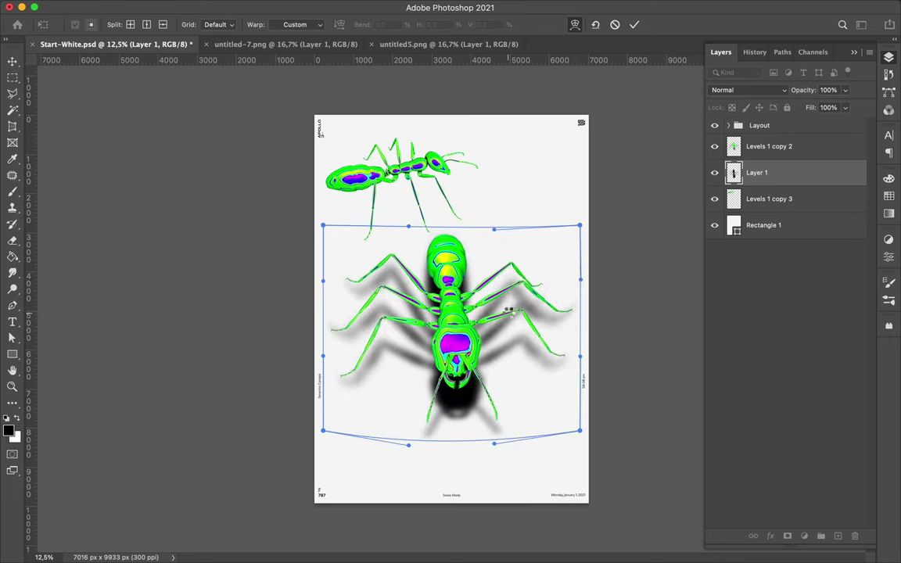
pyautogui.press('Return')
pyautogui.moveTo(844, 107); pyautogui.dragTo(812, 123)
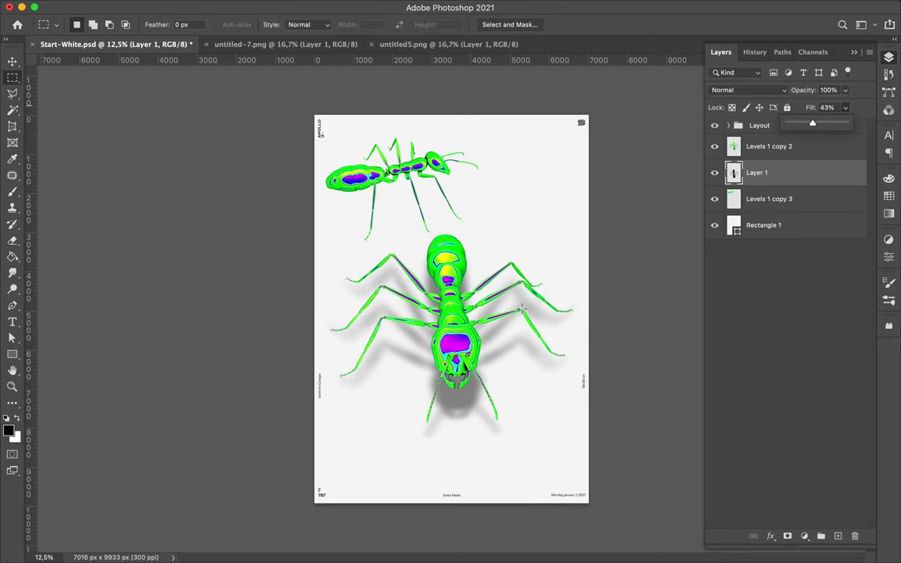
# Step: Shrink the top ant into the corner and place a horizontally flipped copy at the right edge
pyautogui.hotkey('ctrl', 't')
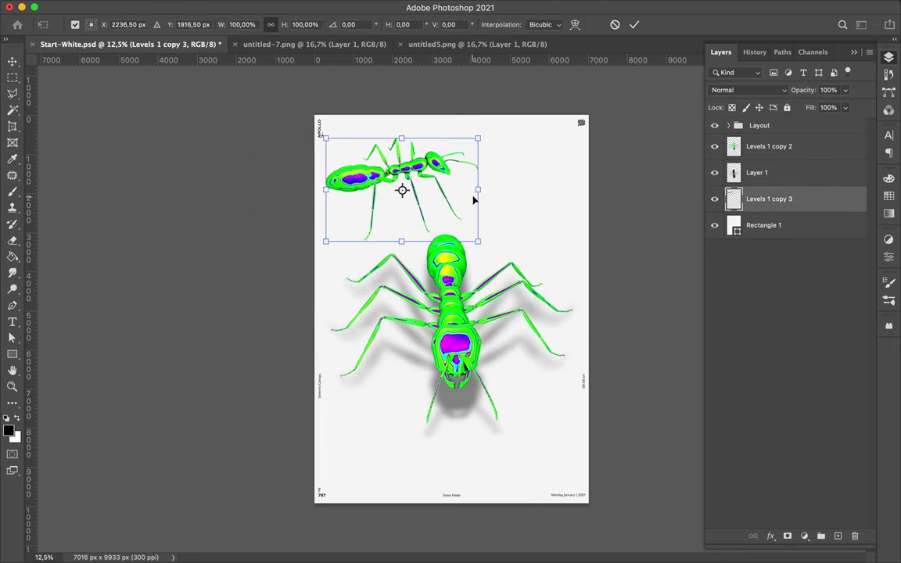
pyautogui.press('Return')
pyautogui.moveTo(402, 187)
pyautogui.mouseDown()
pyautogui.moveTo(345, 212)
pyautogui.moveTo(527, 187)
pyautogui.mouseUp()
pyautogui.press('v')
pyautogui.click(190, 7)
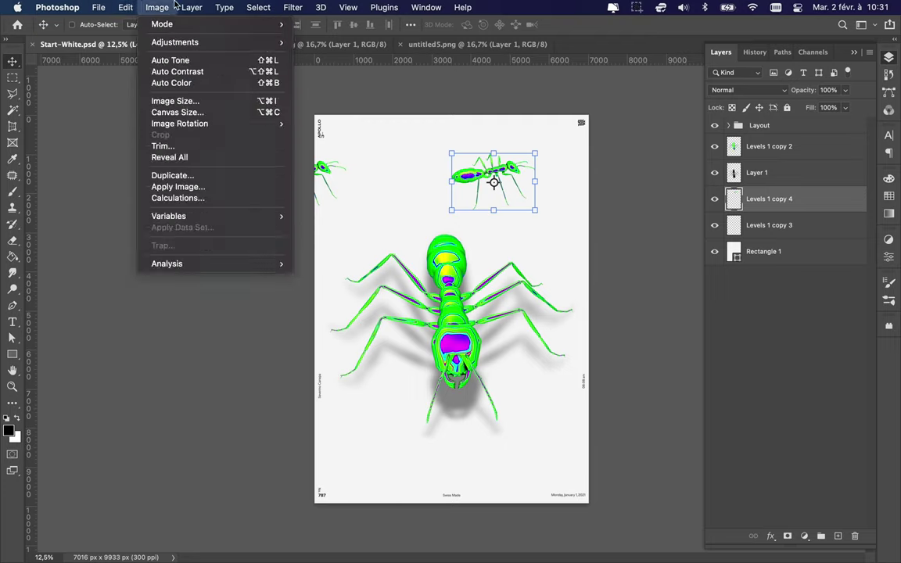
pyautogui.click(334, 468)
pyautogui.moveTo(494, 181); pyautogui.dragTo(574, 179)
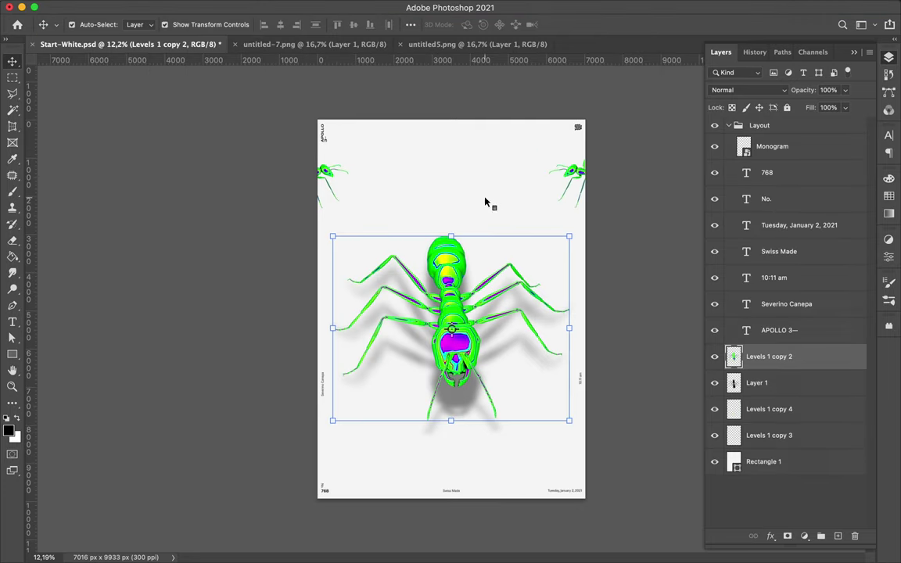
pyautogui.click(484, 202)
# Step: Add PSYCHEDELIC text, rotate it -90° to run vertically, and make it bold Expanded
pyautogui.press('t')
pyautogui.click(466, 184)
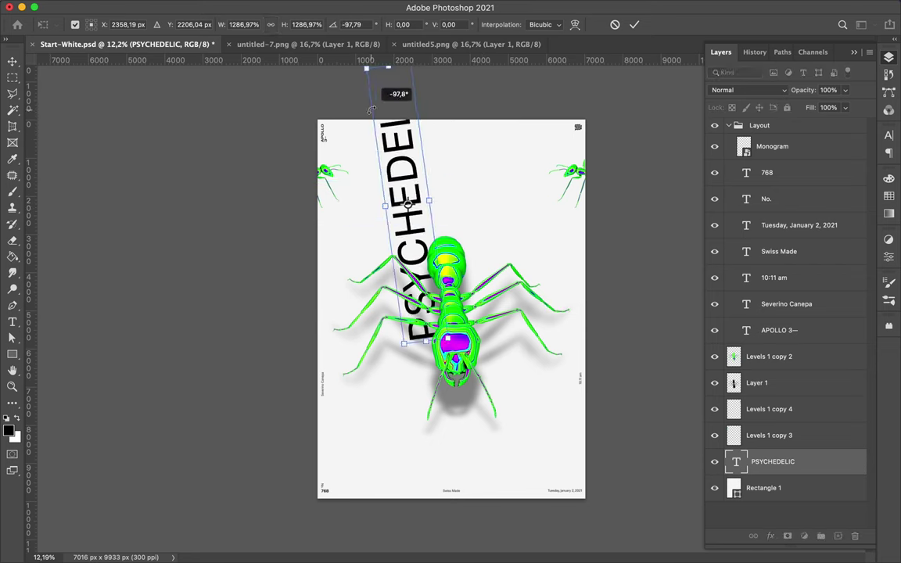
pyautogui.press('Return')
pyautogui.moveTo(407, 205); pyautogui.dragTo(344, 344)
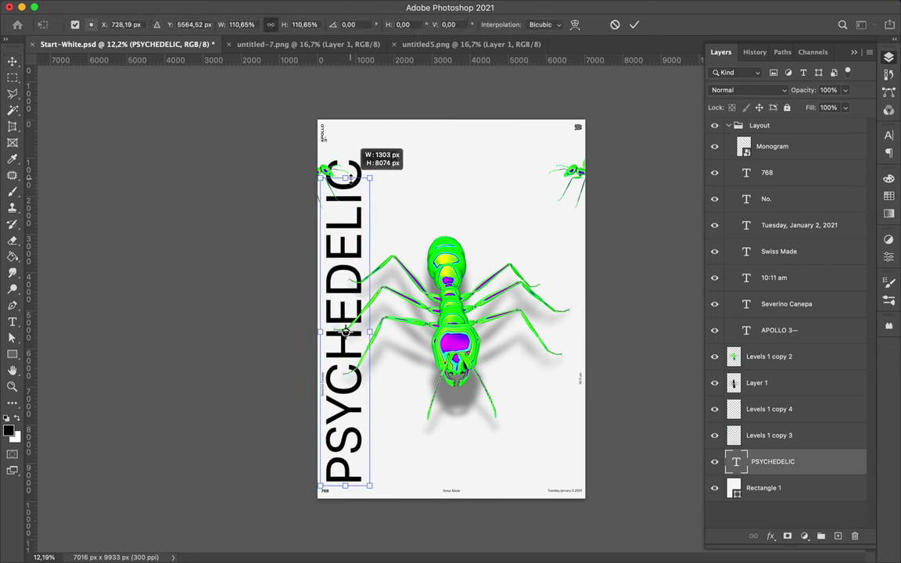
pyautogui.click(889, 136)
pyautogui.click(821, 153)
pyautogui.click(764, 418)
# Step: Stretch PSYCHEDELIC along the left edge, snap it to the margin, and size it to 1010 px
pyautogui.hotkey('ctrl', 't')
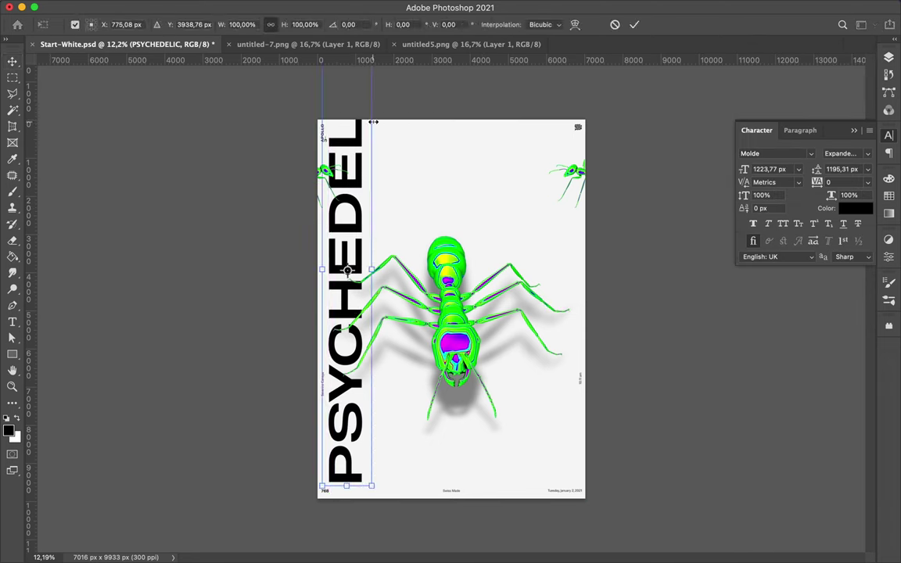
pyautogui.moveTo(344, 62); pyautogui.dragTo(346, 190)
pyautogui.press('Return')
pyautogui.click(800, 130)
pyautogui.moveTo(348, 437); pyautogui.dragTo(368, 458)
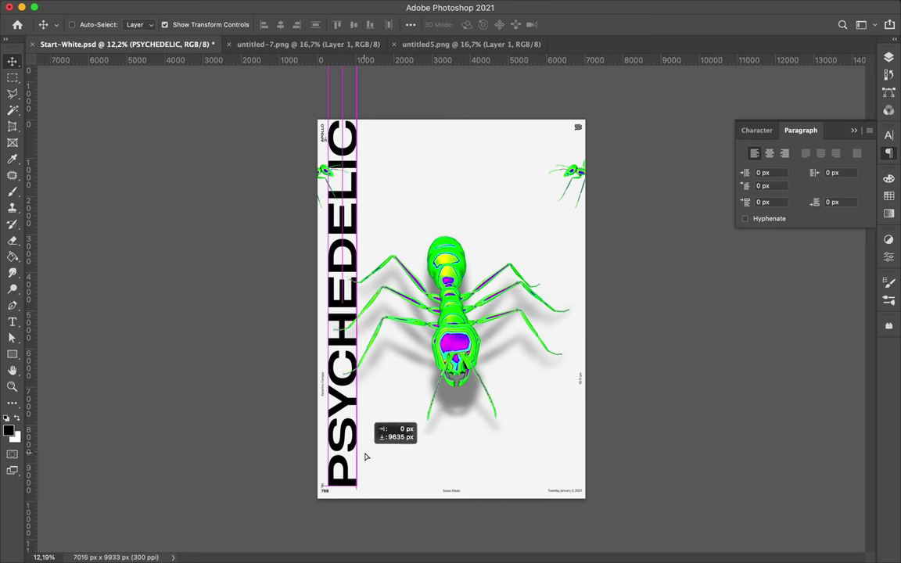
pyautogui.click(756, 130)
pyautogui.moveTo(744, 169); pyautogui.dragTo(713, 188)
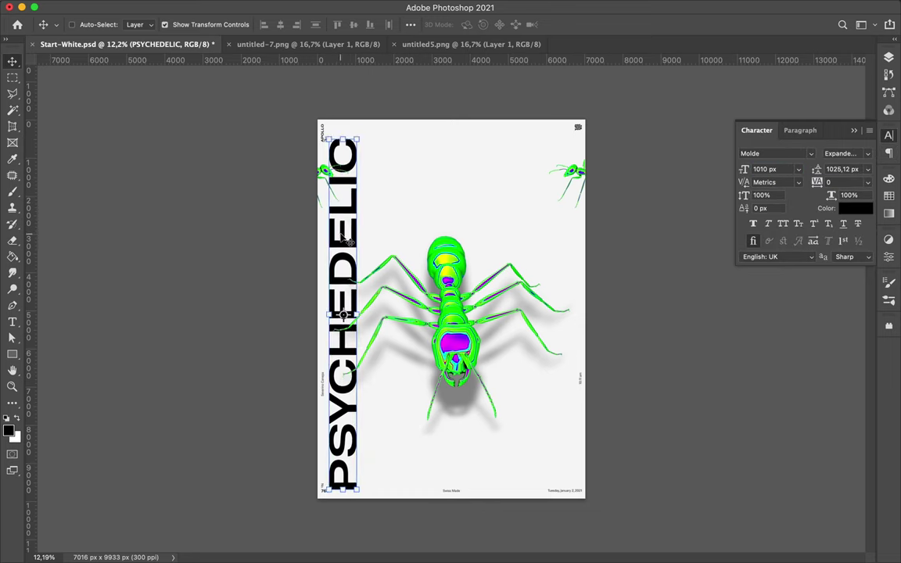
# Step: Duplicate PSYCHEDELIC and rotate the copy to run horizontally across the top
pyautogui.moveTo(344, 242); pyautogui.dragTo(505, 243)
pyautogui.hotkey('ctrl', 't')
pyautogui.moveTo(727, 313)
pyautogui.mouseDown()
pyautogui.moveTo(603, 157)
pyautogui.moveTo(579, 162)
pyautogui.mouseUp()
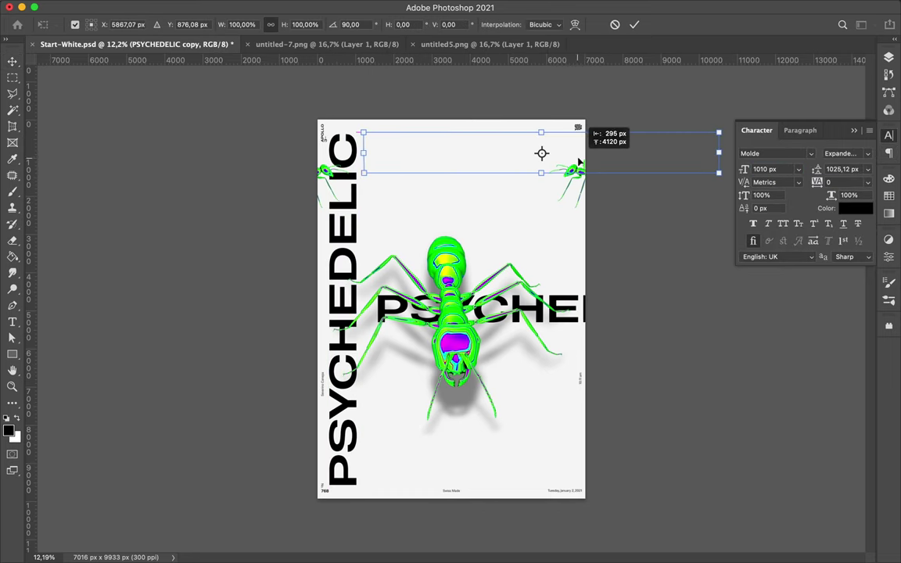
# Step: Change the copied text to read ANT #7 across the top of the poster
pyautogui.press('Return')
pyautogui.doubleClick(438, 153)
pyautogui.write('ANT')
pyautogui.hotkey('ctrl', 'Return')
pyautogui.moveTo(429, 155); pyautogui.dragTo(518, 154)
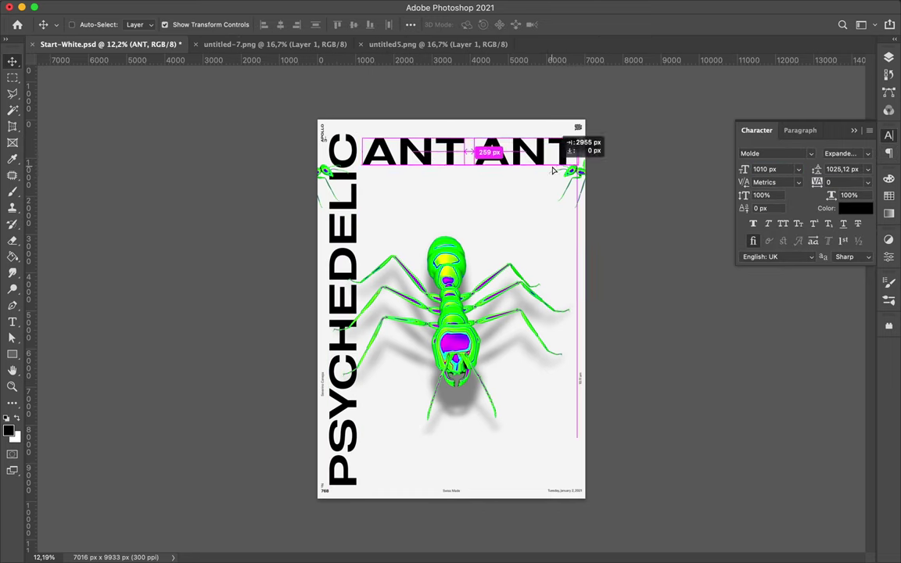
pyautogui.doubleClick(532, 151)
pyautogui.press('BackSpace')
pyautogui.write('#7')
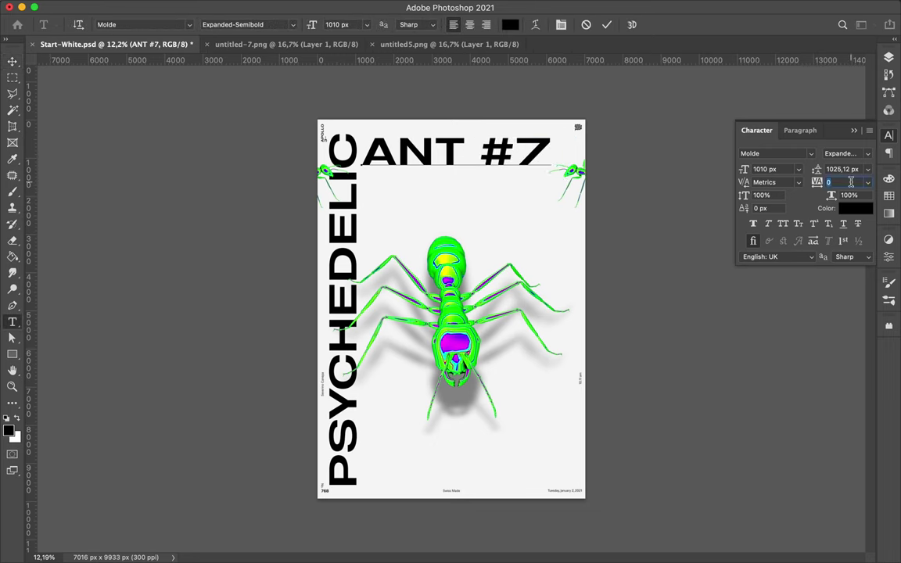
pyautogui.hotkey('ctrl', 'Return')
# Step: Rotate the duplicated PSYCHEDELIC and ANT #7 text 180° onto the right and bottom edges
pyautogui.hotkey('ctrl', 'alt', 't')
pyautogui.moveTo(704, 196); pyautogui.dragTo(728, 314)
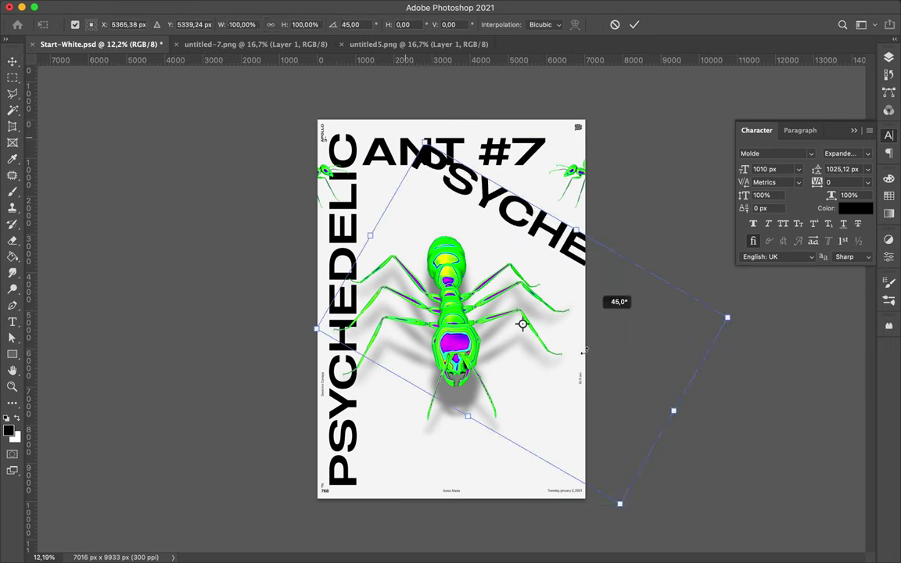
pyautogui.moveTo(469, 313); pyautogui.dragTo(480, 476)
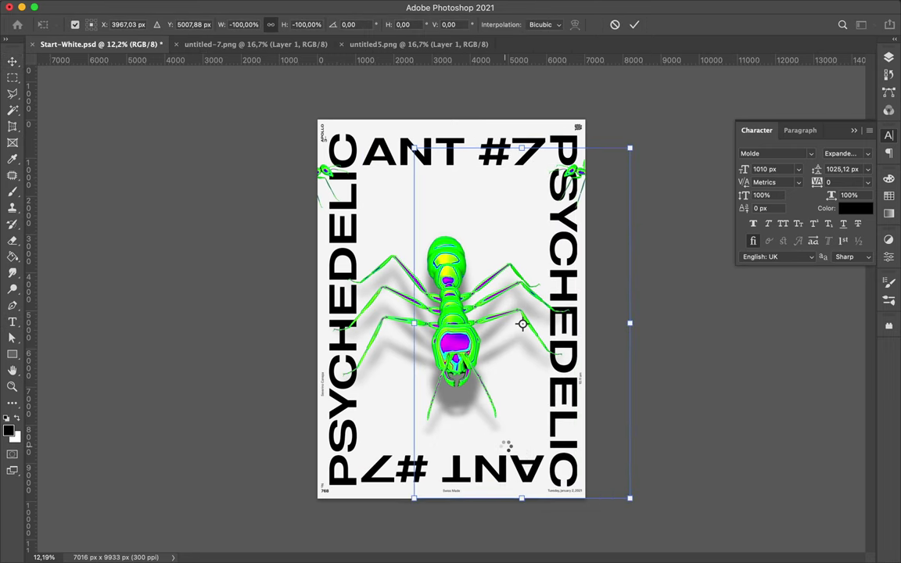
pyautogui.press('Return')
pyautogui.press('F7')
pyautogui.click(728, 125)
# Step: Restack PSYCHEDELIC and Levels 1 copy 3, then align the bottom ANT #7 to the page margin
pyautogui.moveTo(820, 328); pyautogui.dragTo(782, 137)
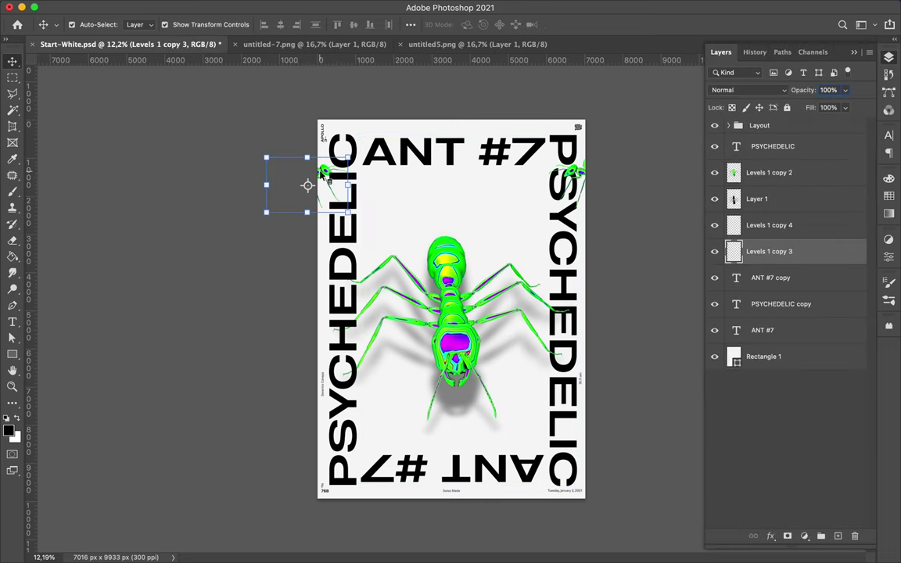
pyautogui.moveTo(782, 251)
pyautogui.mouseDown()
pyautogui.moveTo(782, 137)
pyautogui.moveTo(795, 338)
pyautogui.mouseUp()
pyautogui.scroll(2, 403, 381)
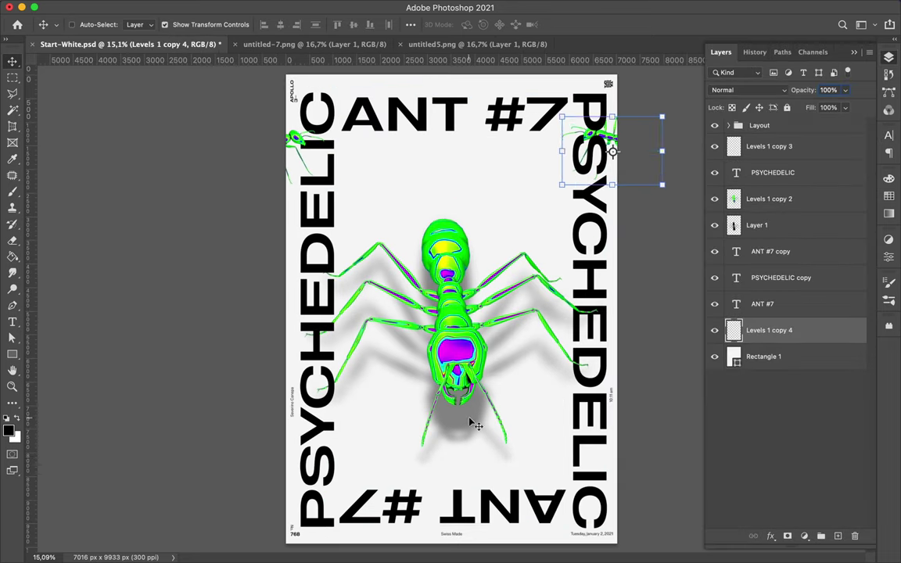
pyautogui.keyDown('ctrl'); pyautogui.click(510, 502); pyautogui.keyUp('ctrl')
pyautogui.hotkey('ctrl', 't')
pyautogui.scroll(5, 337, 424)
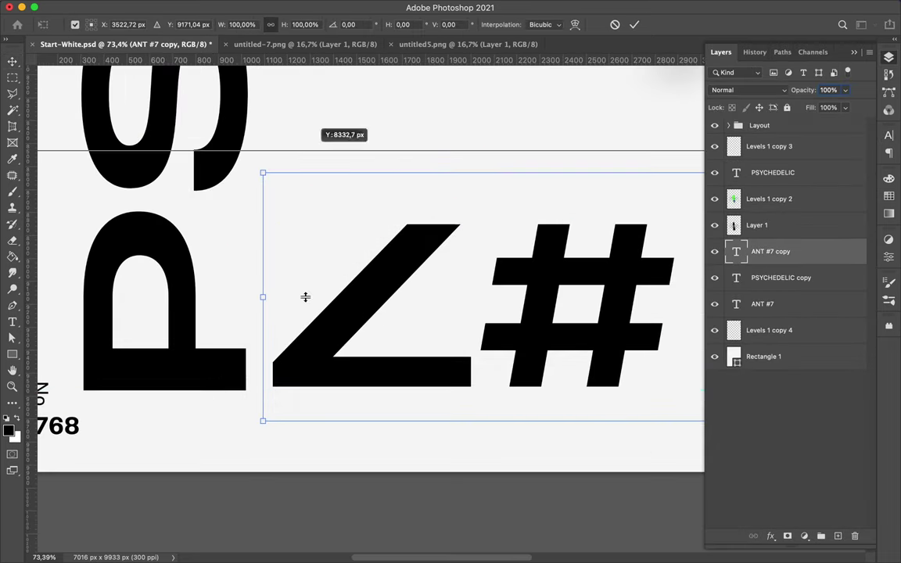
pyautogui.moveTo(306, 295); pyautogui.dragTo(344, 358)
pyautogui.scroll(-3, 346, 362)
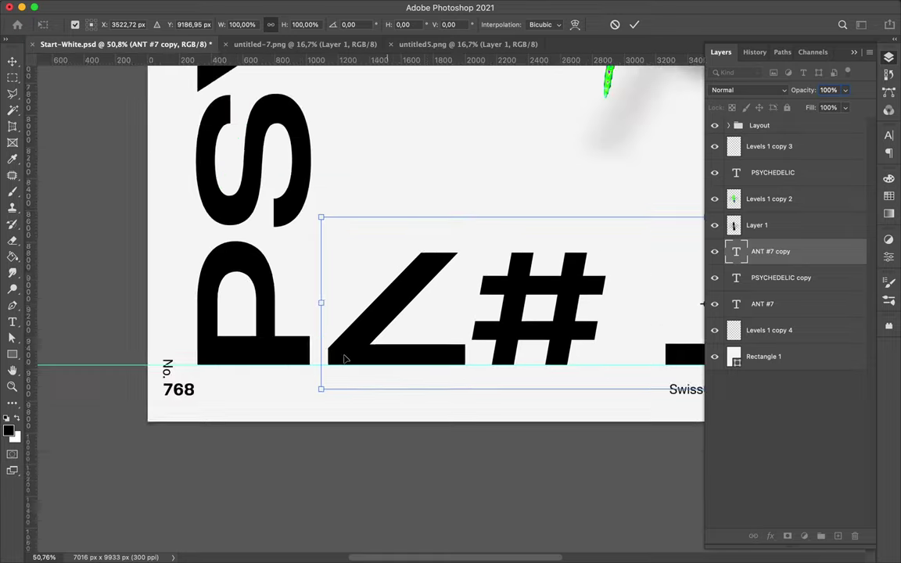
pyautogui.scroll(10, 422, 282)
pyautogui.press('Escape')
# Step: Add a horizontal guide along the top edge of the top ANT #7 text
pyautogui.keyDown('ctrl'); pyautogui.click(385, 306); pyautogui.keyUp('ctrl')
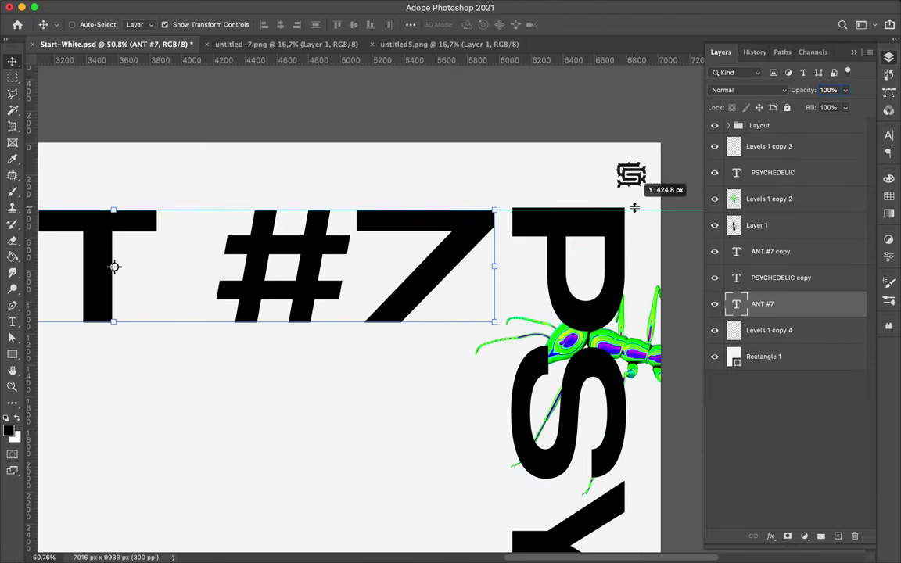
pyautogui.scroll(3, 634, 208)
pyautogui.moveTo(634, 207); pyautogui.dragTo(612, 106)
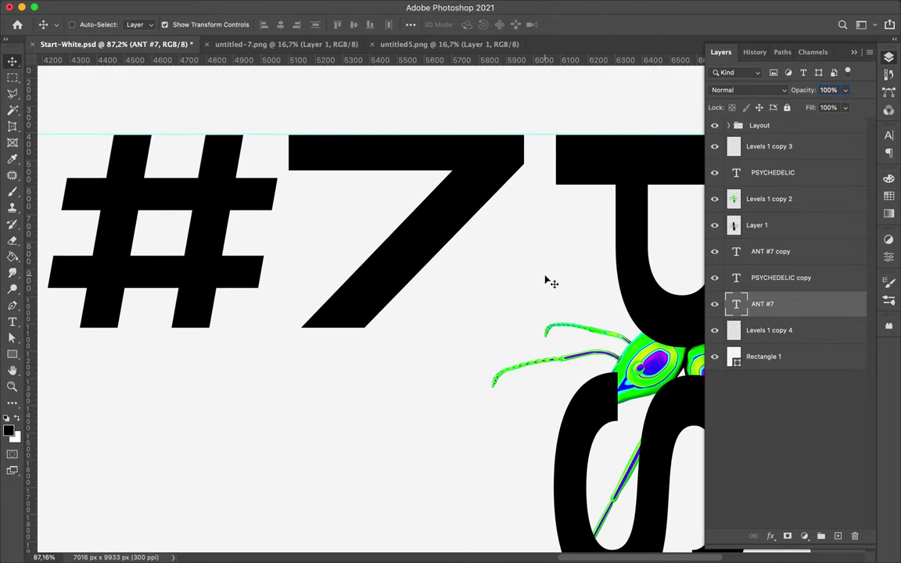
pyautogui.scroll(-5, 561, 236)
pyautogui.hotkey('ctrl', '0')
# Step: Draw a rectangle over the ant, filled with the ant's sampled neon green and outlined in black
pyautogui.press('u')
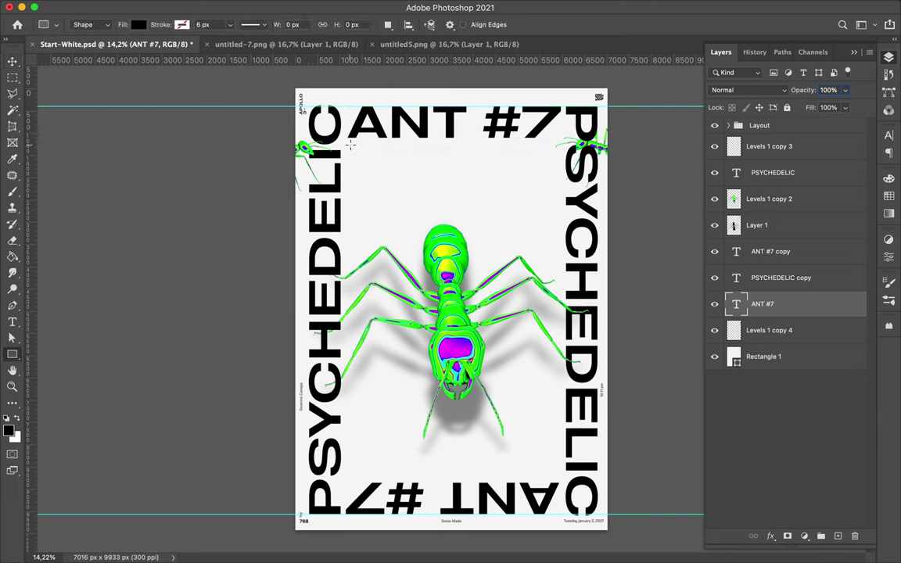
pyautogui.moveTo(348, 152); pyautogui.dragTo(559, 470)
pyautogui.press('v')
pyautogui.click(889, 57)
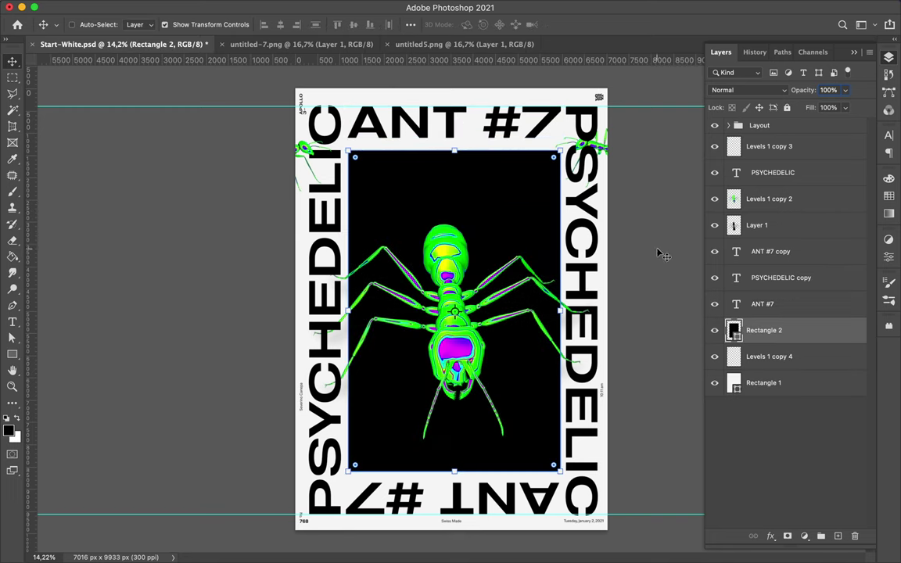
pyautogui.press('i')
pyautogui.click(414, 231)
pyautogui.press('a')
pyautogui.click(889, 196)
pyautogui.click(741, 210)
pyautogui.click(230, 24)
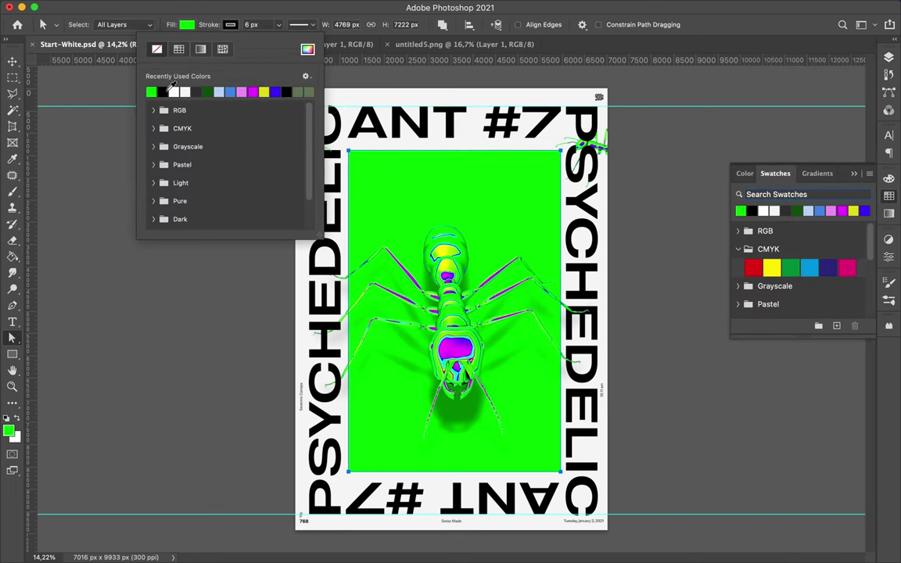
pyautogui.click(154, 78)
# Step: Duplicate the rectangle into thin green bars along the poster's top, bottom, left and right edges
pyautogui.press('v')
pyautogui.hotkey('ctrl', '-')
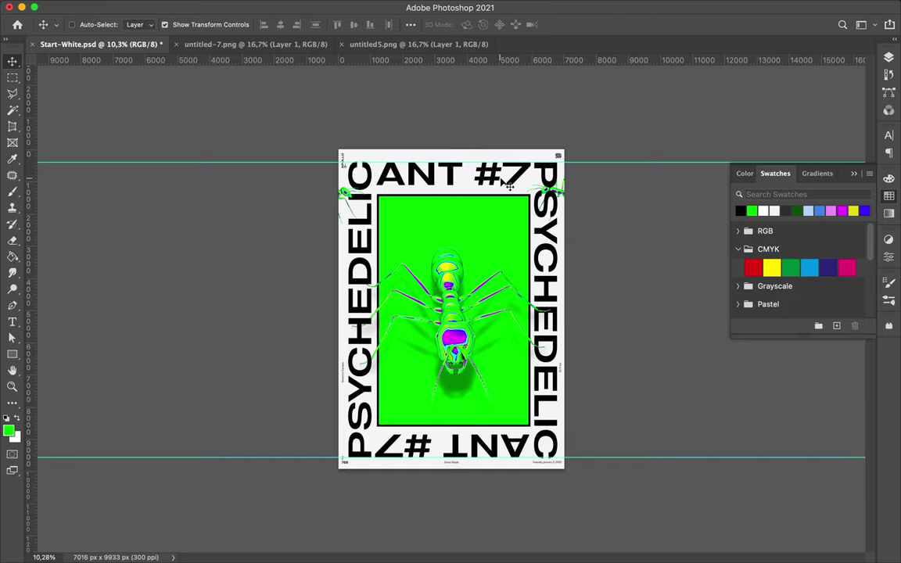
pyautogui.hotkey('ctrl', '-')
pyautogui.moveTo(485, 232)
pyautogui.keyDown('alt'); pyautogui.mouseDown()
pyautogui.moveTo(483, 98)
pyautogui.moveTo(452, 207)
pyautogui.mouseUp(); pyautogui.keyUp('alt')
pyautogui.hotkey('ctrl', 't')
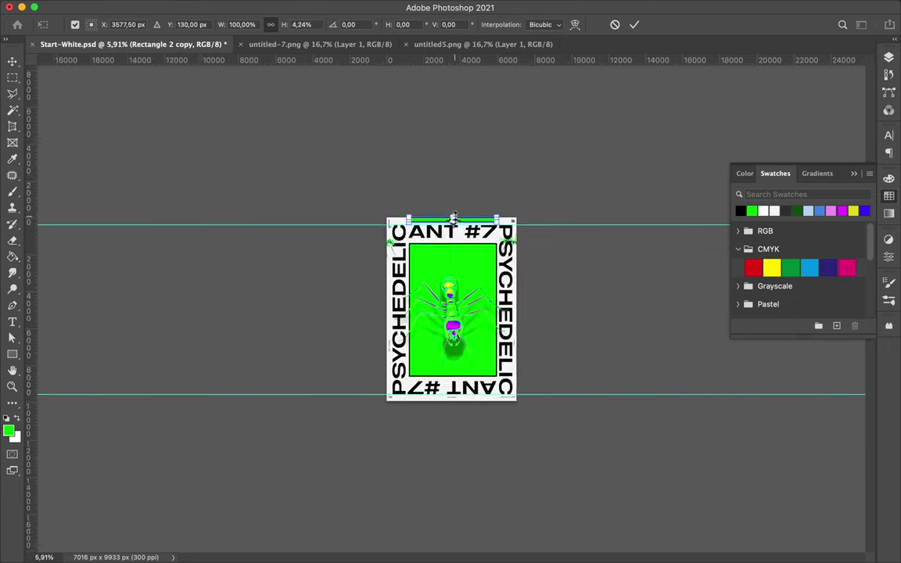
pyautogui.scroll(2, 452, 207)
pyautogui.press('Return')
pyautogui.keyDown('alt'); pyautogui.moveTo(402, 154); pyautogui.dragTo(403, 475); pyautogui.keyUp('alt')
pyautogui.hotkey('ctrl', 't')
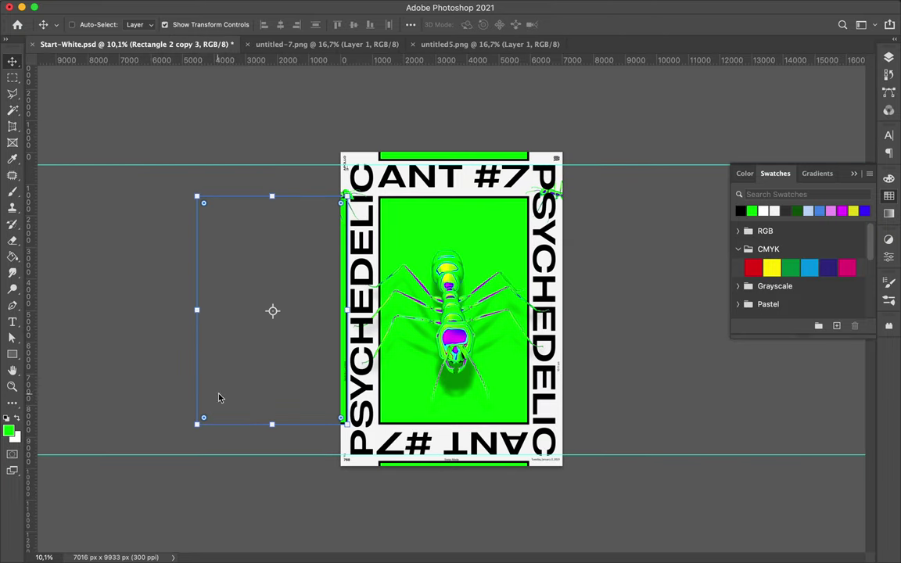
pyautogui.moveTo(197, 311); pyautogui.dragTo(332, 310)
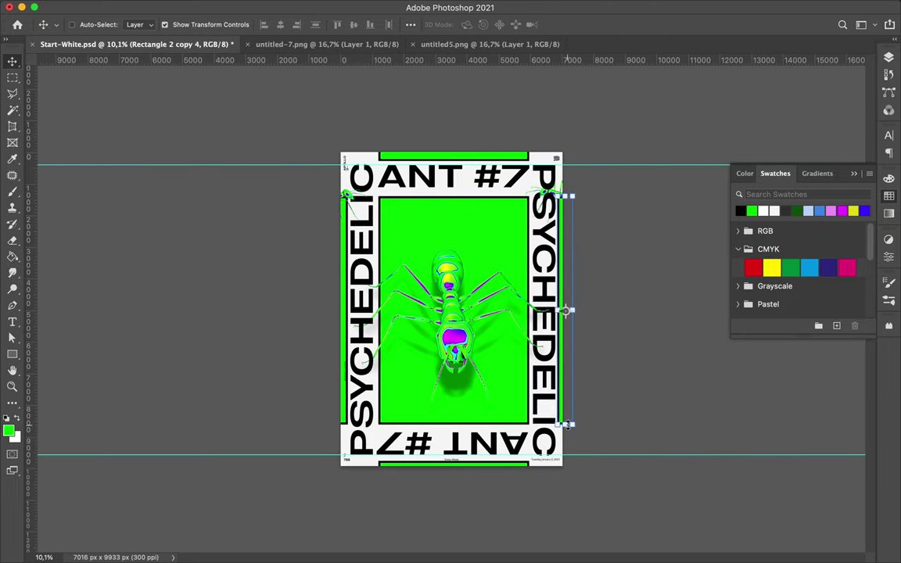
pyautogui.moveTo(566, 424); pyautogui.dragTo(566, 453)
pyautogui.press('Return')
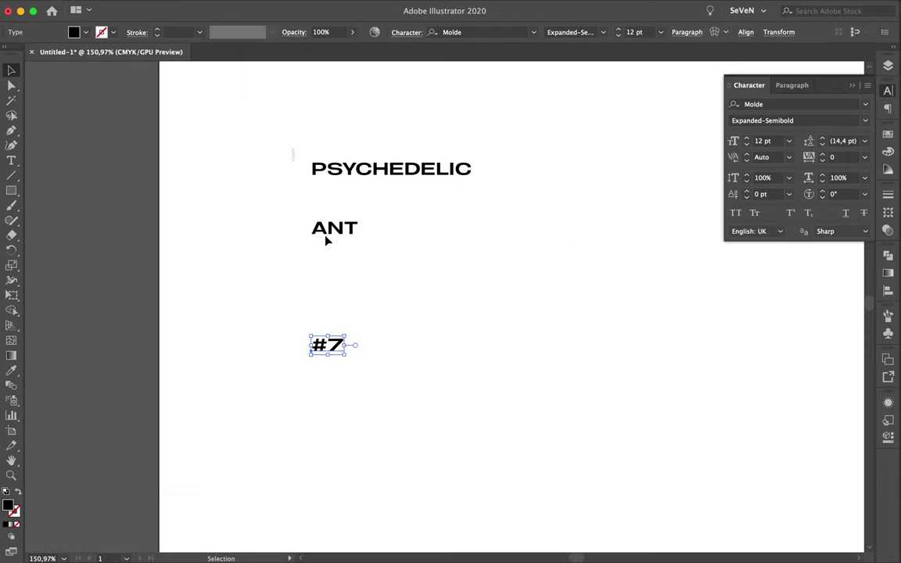
# Step: Group PSYCHEDELIC, ANT and #7 in Illustrator with white fill and black outline, stretched wider
pyautogui.click(154, 7)
pyautogui.click(154, 73)
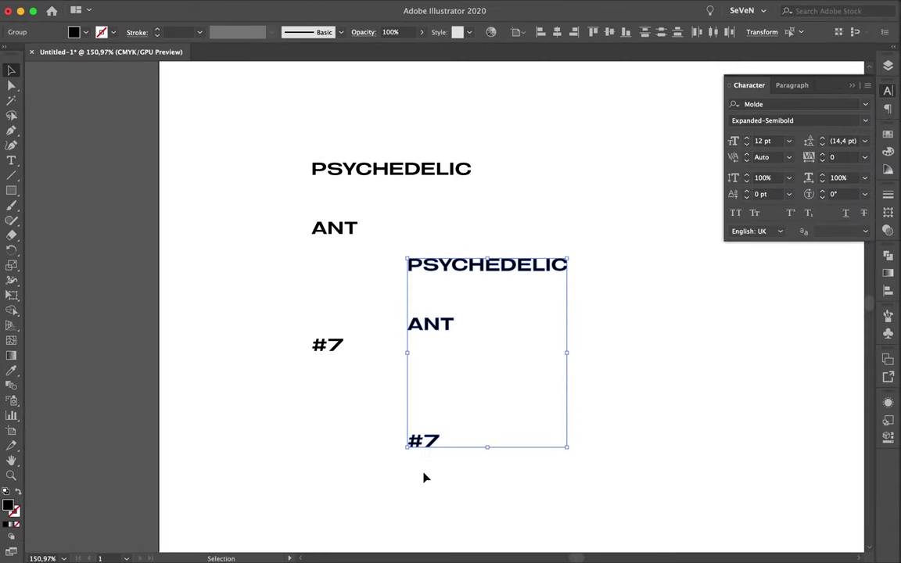
pyautogui.click(7, 491)
pyautogui.hotkey('ctrl', 'shift', 'a')
pyautogui.scroll(2, 561, 253)
pyautogui.moveTo(358, 238); pyautogui.dragTo(538, 324)
pyautogui.scroll(-2, 411, 251)
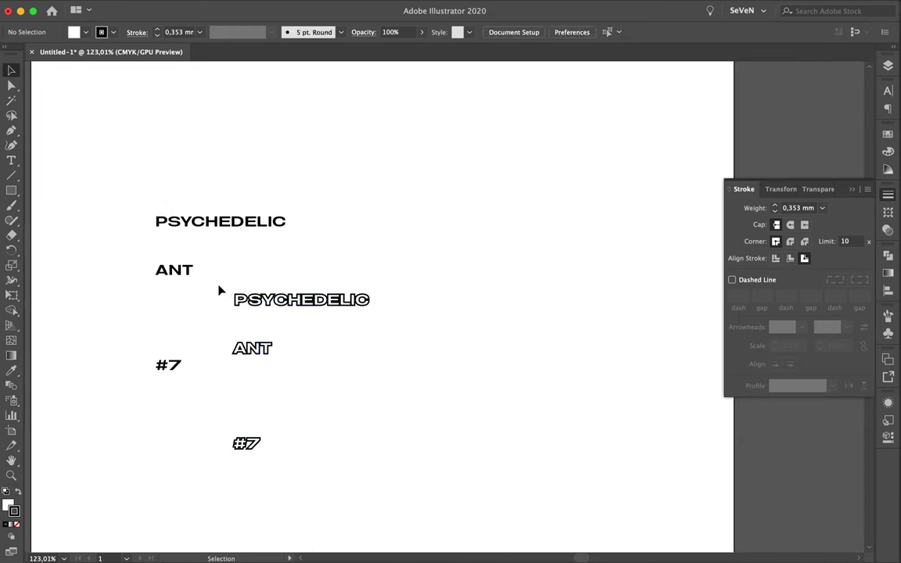
pyautogui.moveTo(366, 372)
pyautogui.mouseDown()
pyautogui.moveTo(443, 379)
pyautogui.moveTo(355, 251)
pyautogui.mouseUp()
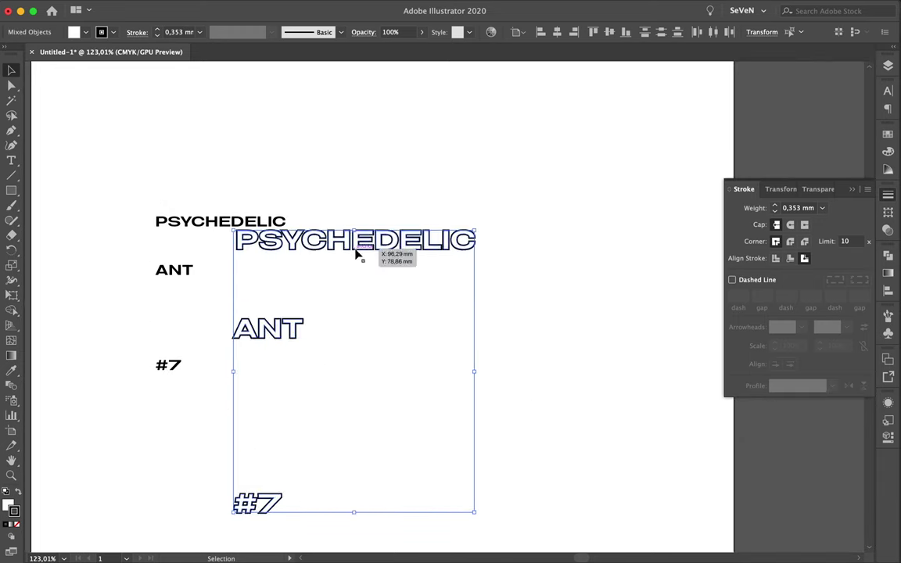
pyautogui.moveTo(391, 461); pyautogui.dragTo(458, 497)
pyautogui.click(323, 115)
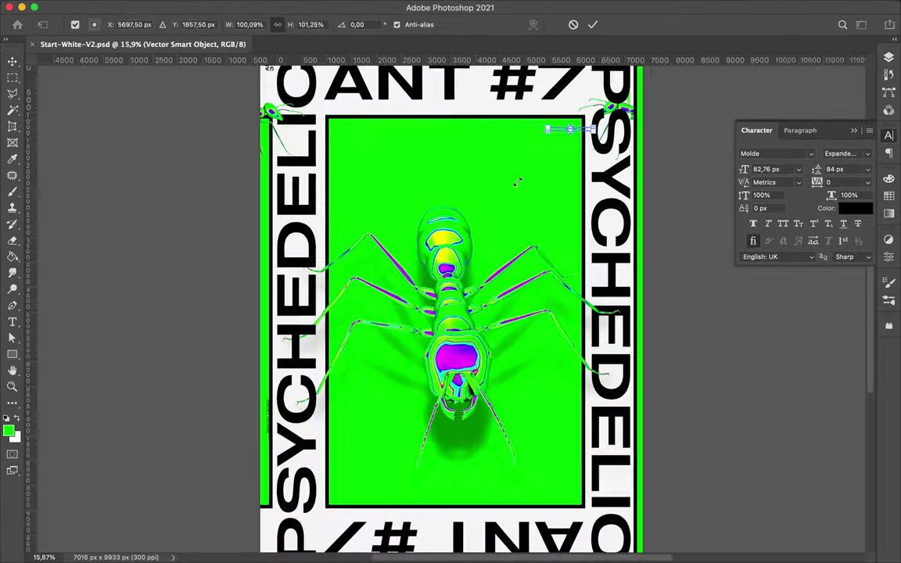
# Step: Paste the outlined PSYCHEDELIC into Photoshop at the top of the green panel
pyautogui.press('super+v')
pyautogui.moveTo(529, 139); pyautogui.dragTo(513, 135)
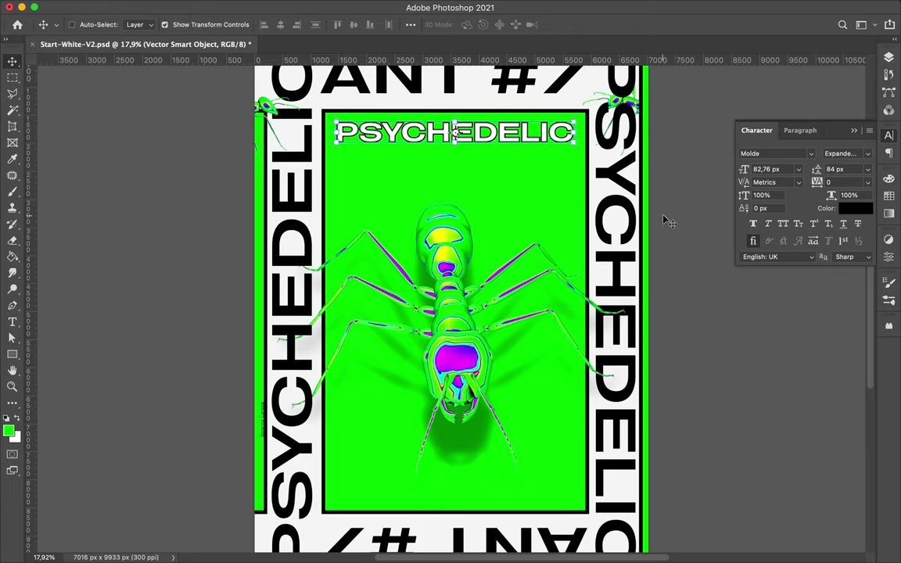
pyautogui.scroll(-2, 665, 221)
# Step: Back in Illustrator, thicken the text outline to 1 mm and select the PSYCHEDELIC title
pyautogui.click(376, 544)
pyautogui.doubleClick(448, 226)
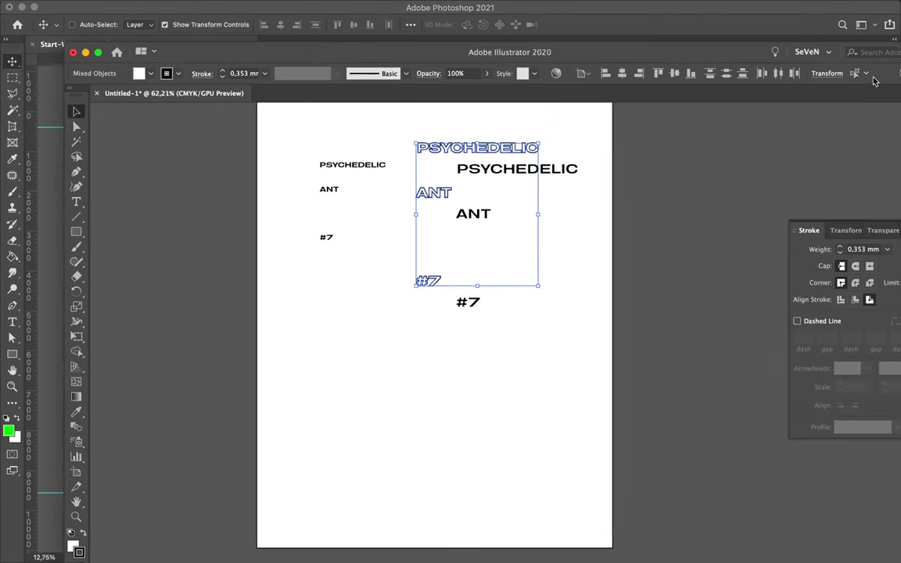
pyautogui.click(778, 249)
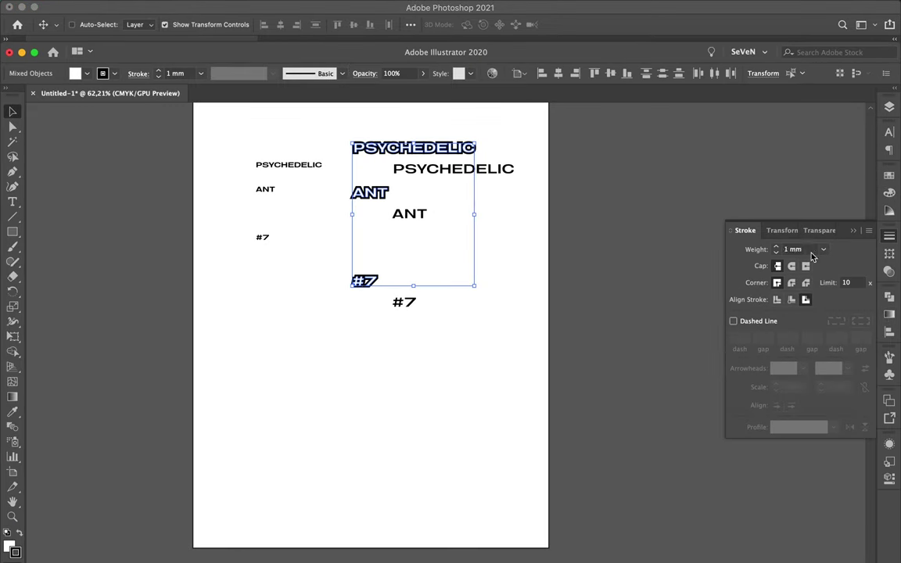
pyautogui.click(509, 233)
pyautogui.scroll(5, 509, 233)
pyautogui.moveTo(312, 132); pyautogui.dragTo(643, 225)
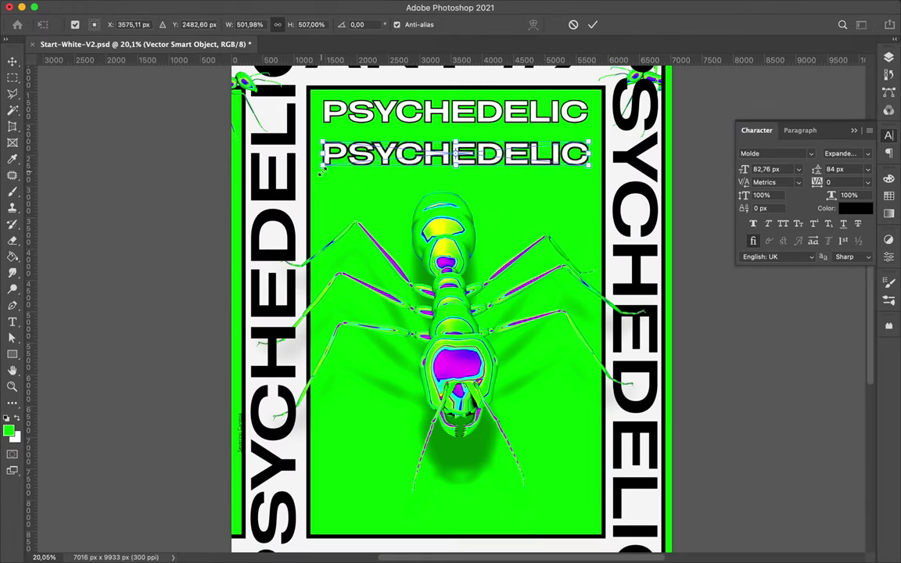
# Step: Commit the pasted PSYCHEDELIC, align it with the first, and move a copy down the poster
pyautogui.press('Return')
pyautogui.moveTo(412, 169); pyautogui.dragTo(412, 129)
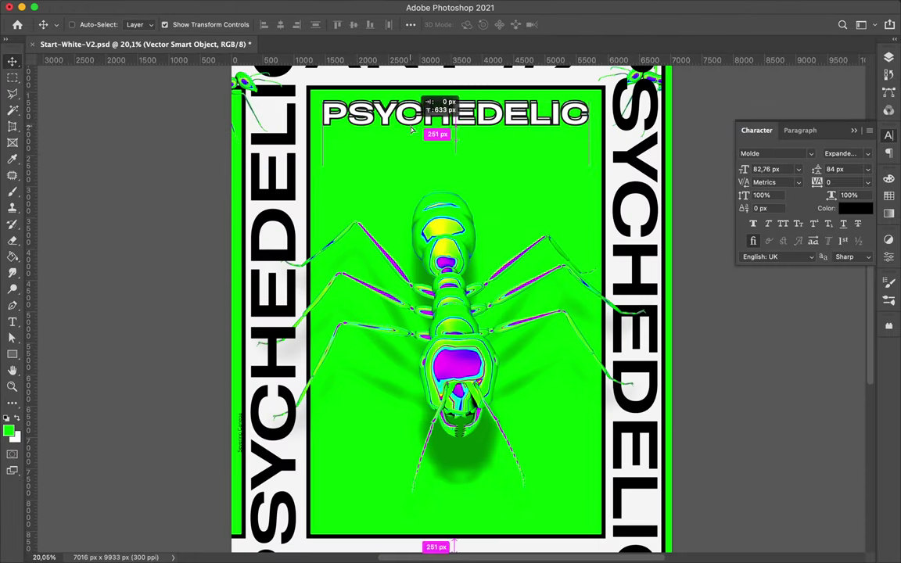
pyautogui.click(728, 462)
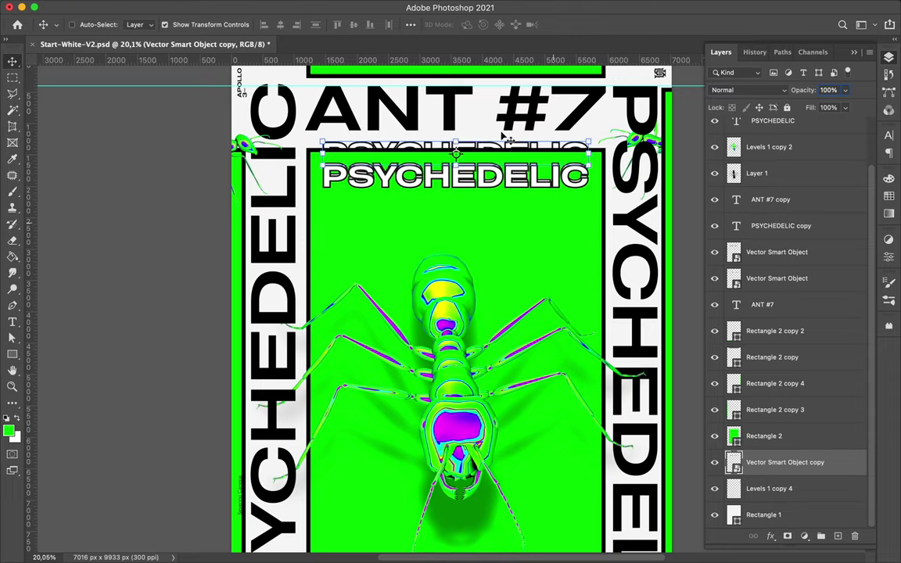
pyautogui.moveTo(489, 131); pyautogui.dragTo(488, 422)
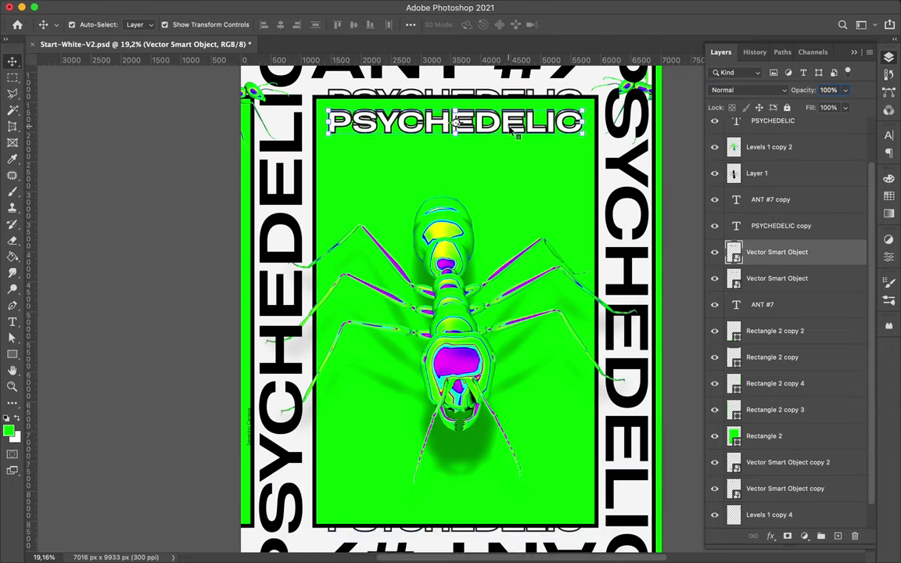
# Step: Paste ANT from Illustrator, rotate and scale it vertically, and place a copy near the panel bottom
pyautogui.click(438, 544)
pyautogui.press('super+Tab')
pyautogui.press('super+v')
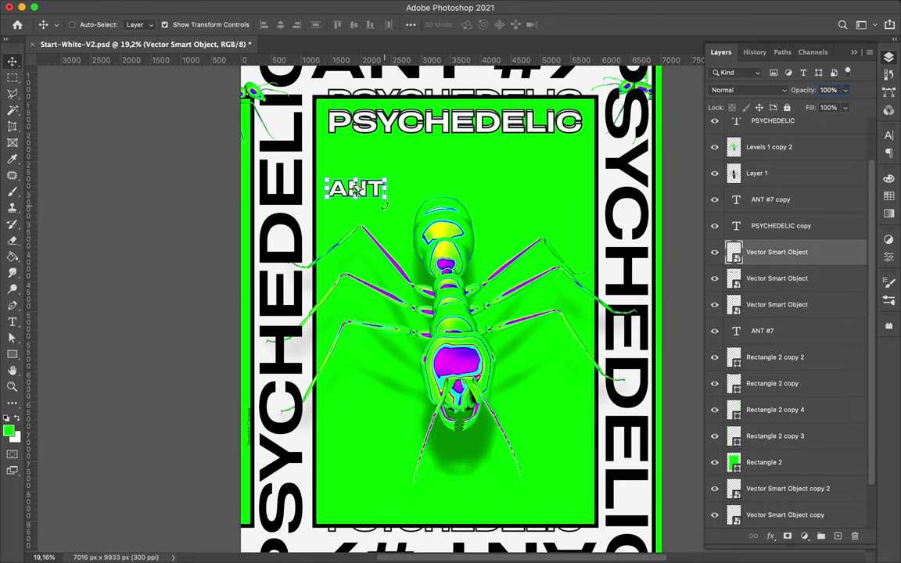
pyautogui.moveTo(367, 195)
pyautogui.mouseDown()
pyautogui.moveTo(349, 201)
pyautogui.moveTo(367, 469)
pyautogui.mouseUp()
pyautogui.press('Return')
pyautogui.hotkey('ctrl', 't')
pyautogui.press('Return')
pyautogui.moveTo(391, 438)
pyautogui.mouseDown()
pyautogui.moveTo(406, 485)
pyautogui.moveTo(379, 506)
pyautogui.moveTo(557, 506)
pyautogui.moveTo(576, 473)
pyautogui.mouseUp()
pyautogui.press('Return')
# Step: Turn the bottom-left ANT vertical and fit both lower ANT labels into the panel corners
pyautogui.keyDown('ctrl'); pyautogui.click(362, 503); pyautogui.keyUp('ctrl')
pyautogui.hotkey('ctrl', 't')
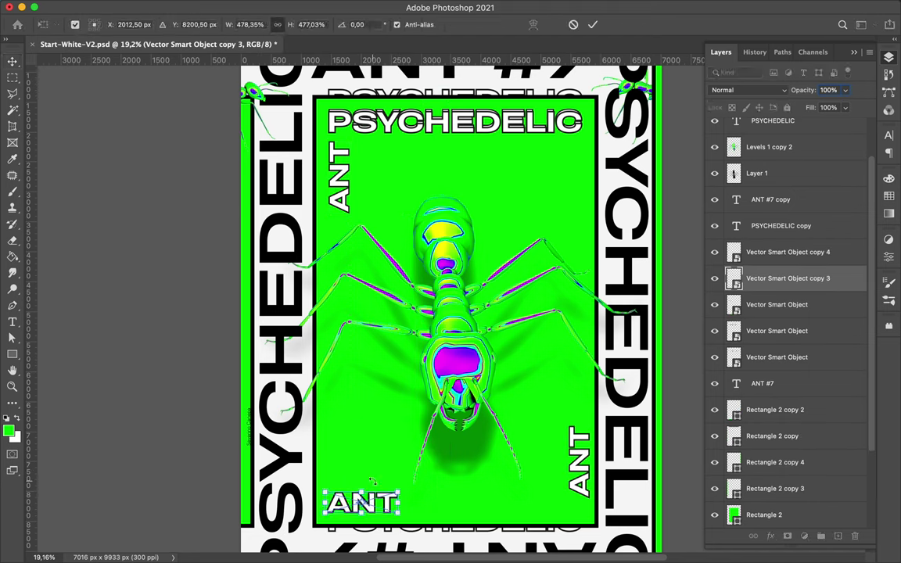
pyautogui.moveTo(406, 518); pyautogui.dragTo(391, 445)
pyautogui.press('Return')
pyautogui.moveTo(344, 479); pyautogui.dragTo(333, 446)
pyautogui.moveTo(584, 455); pyautogui.dragTo(592, 453)
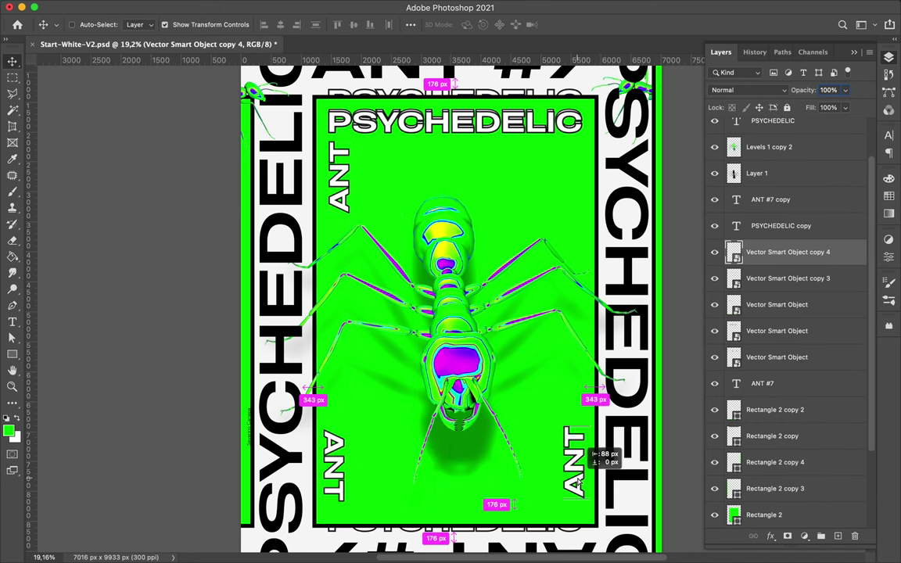
# Step: Copy PSYCHEDELIC to the panel bottom, remove the extra bottom-left ANT, and save the poster
pyautogui.scroll(3, 458, 115)
pyautogui.keyDown('ctrl'); pyautogui.keyDown('shift'); pyautogui.click(458, 115); pyautogui.keyUp('shift'); pyautogui.keyUp('ctrl')
pyautogui.scroll(-4, 459, 115)
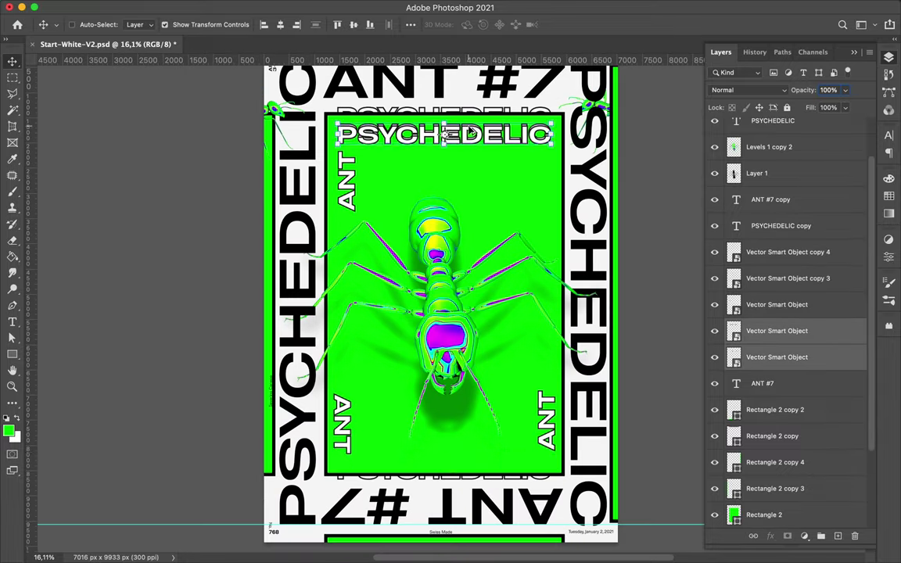
pyautogui.moveTo(485, 134); pyautogui.dragTo(485, 457)
pyautogui.keyDown('ctrl'); pyautogui.click(346, 426); pyautogui.keyUp('ctrl')
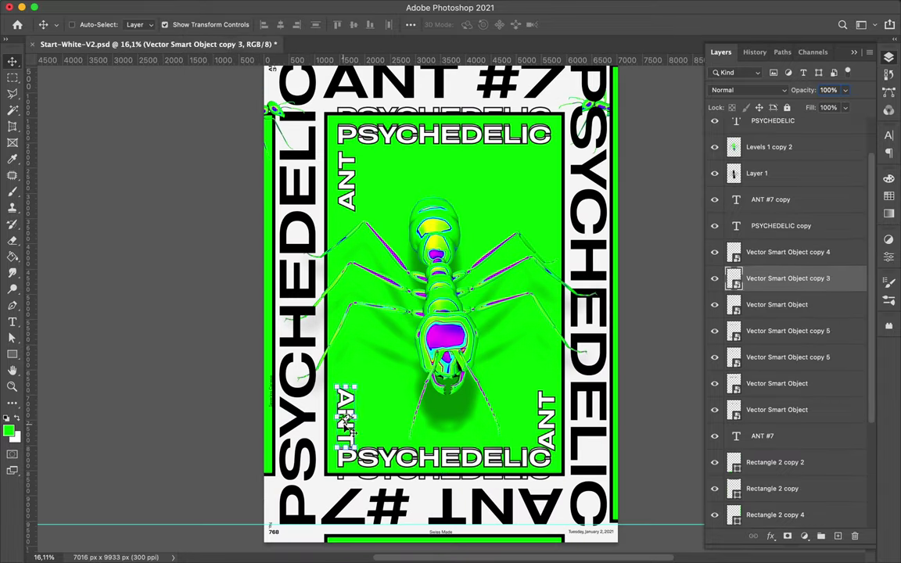
pyautogui.keyDown('ctrl'); pyautogui.click(550, 419); pyautogui.keyUp('ctrl')
pyautogui.keyDown('ctrl'); pyautogui.keyDown('shift'); pyautogui.click(346, 422); pyautogui.keyUp('shift'); pyautogui.keyUp('ctrl')
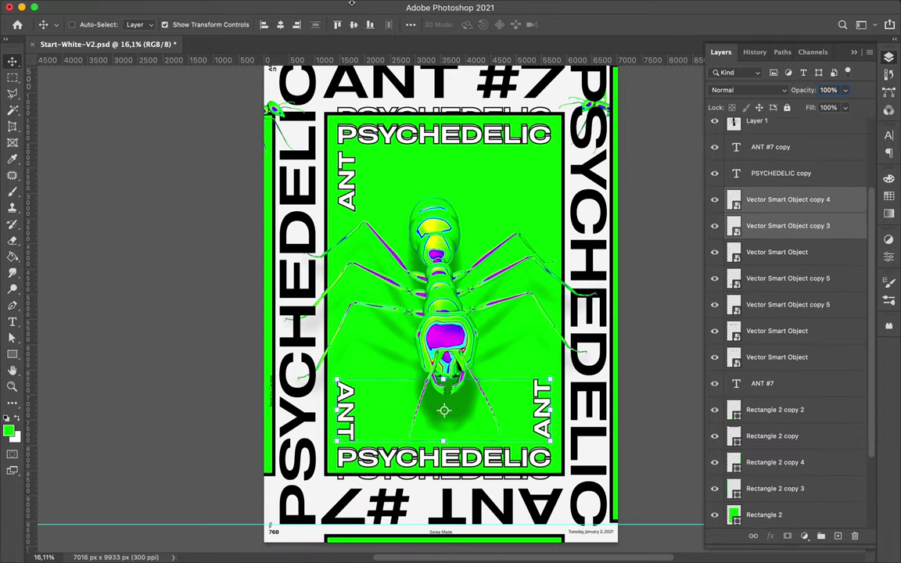
pyautogui.hotkey('ctrl', 'z')
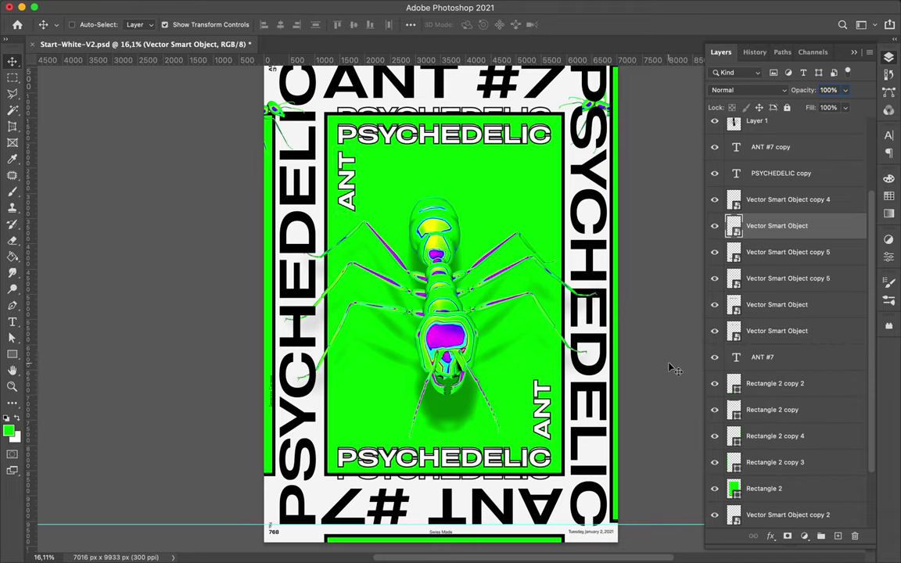
pyautogui.hotkey('ctrl', 's')
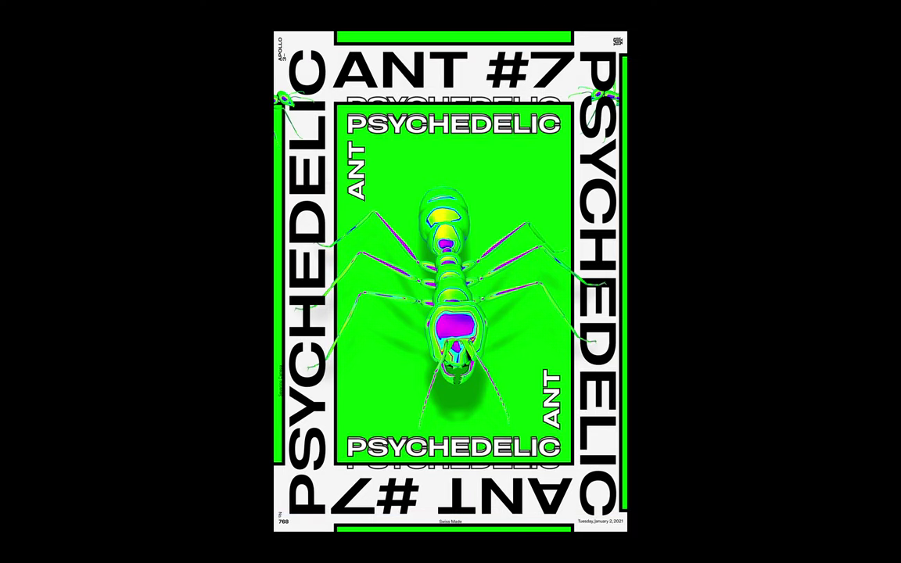